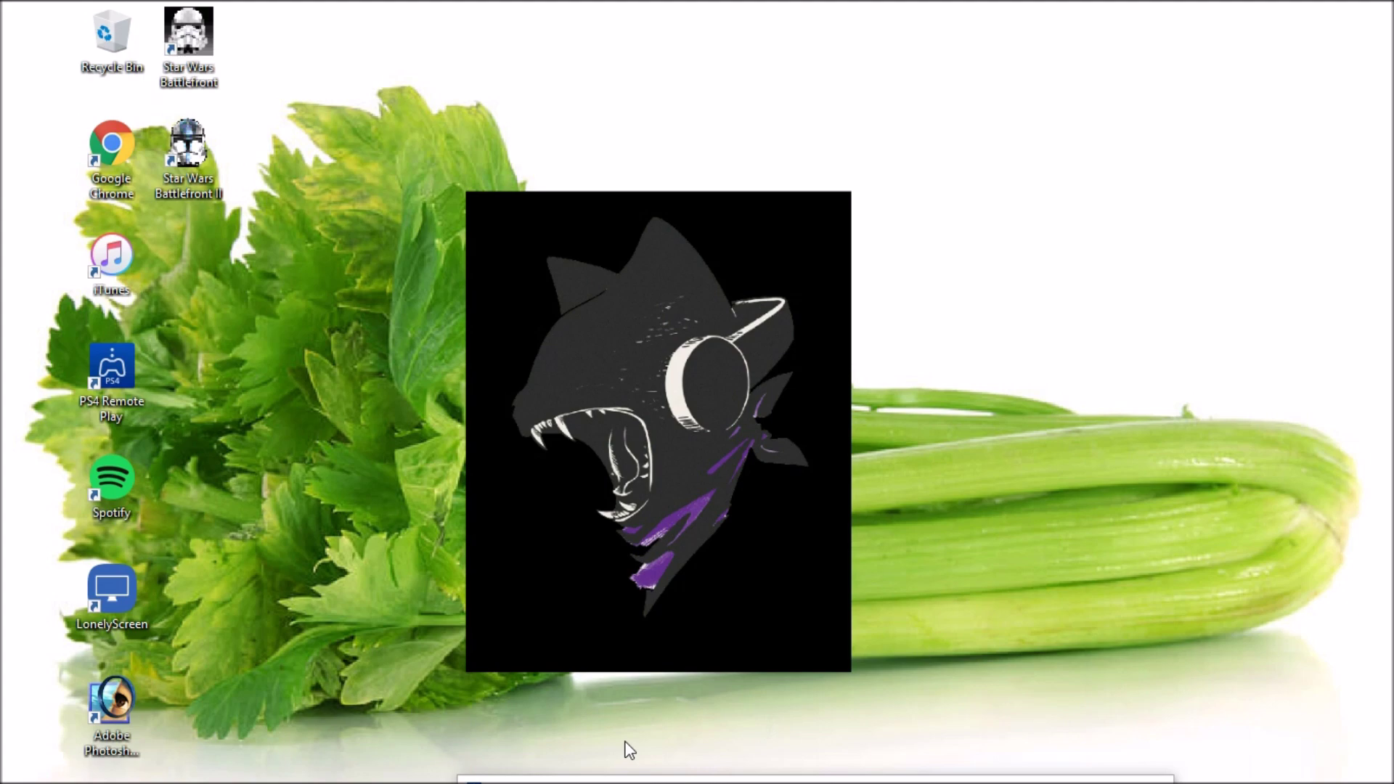
- Bring the PS4 Remote Play window into full view and review its resolution and frame rate settings
{"action": "left_click", "coordinate": [673, 781]}
{"action": "left_click_drag", "start_coordinate": [666, 780], "coordinate": [581, 227]}
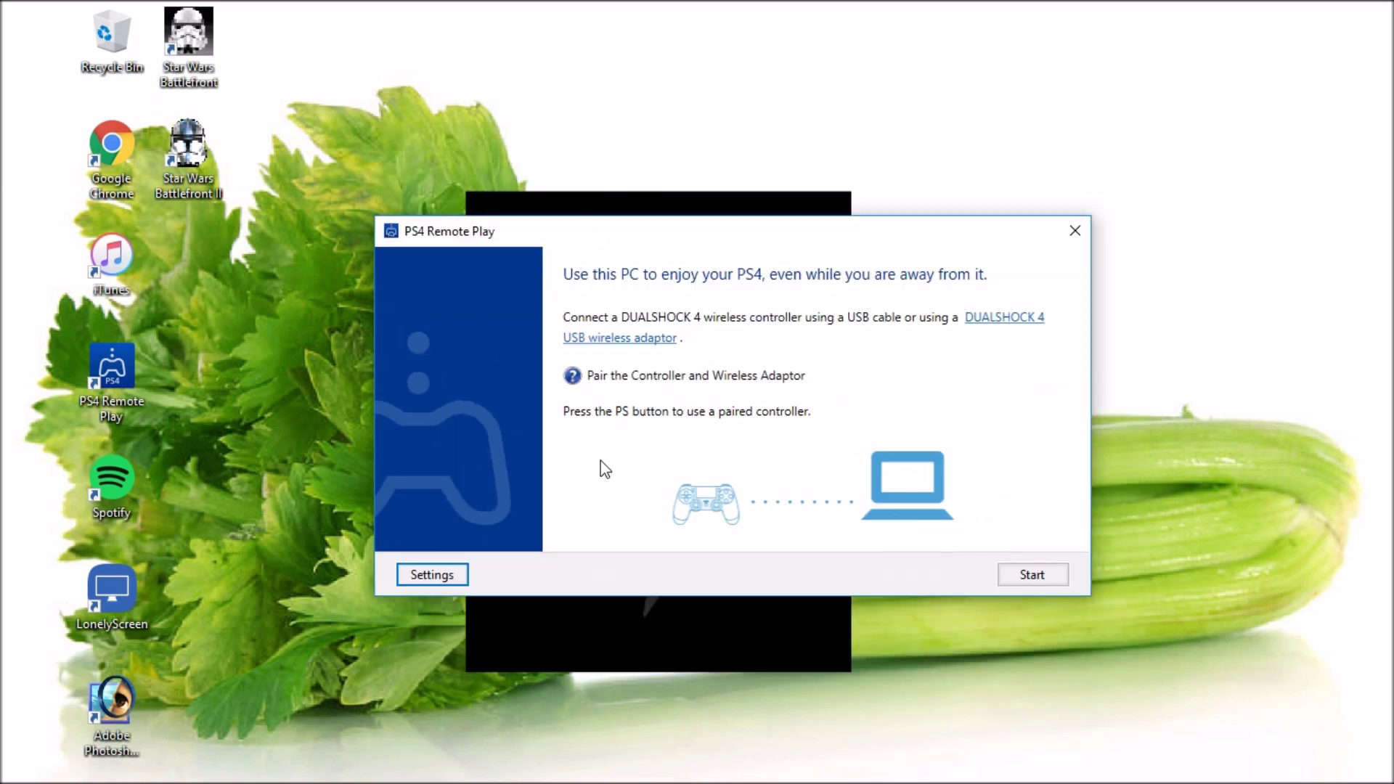
{"action": "left_click", "coordinate": [430, 579]}
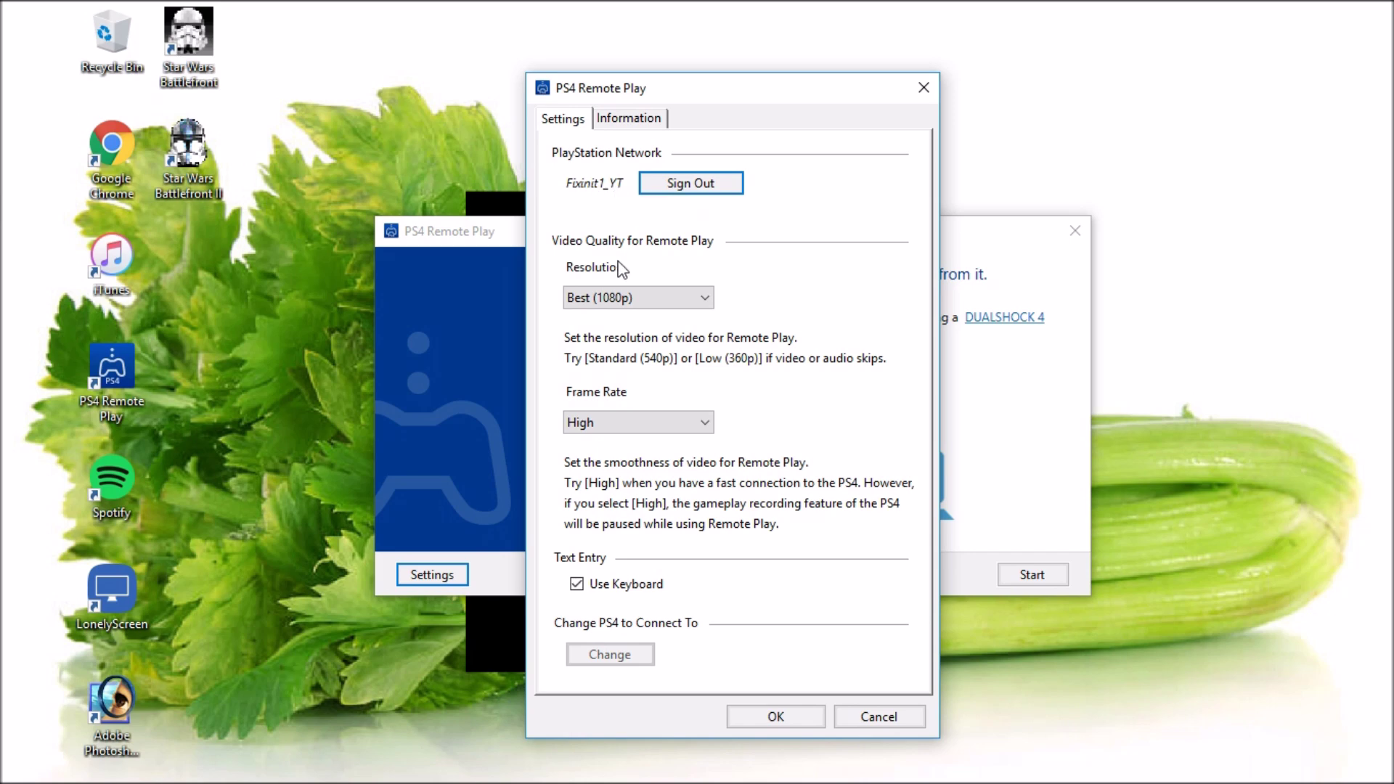
{"action": "left_click", "coordinate": [775, 716]}
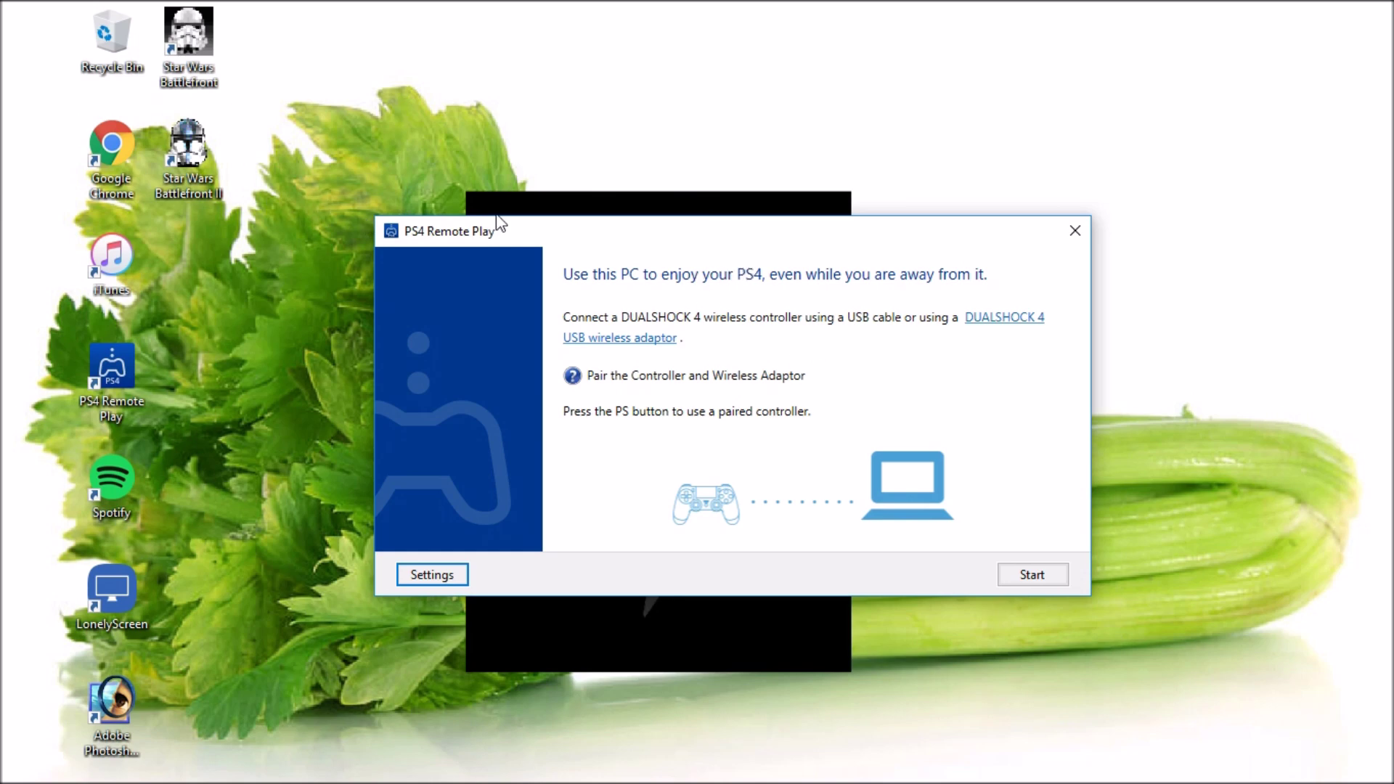
- Look through the PS4 Remote Play folder under Program Files (x86)\Sony on the OS (C:) drive, then return to the drive root
{"action": "mouse_move", "coordinate": [6, 118]}
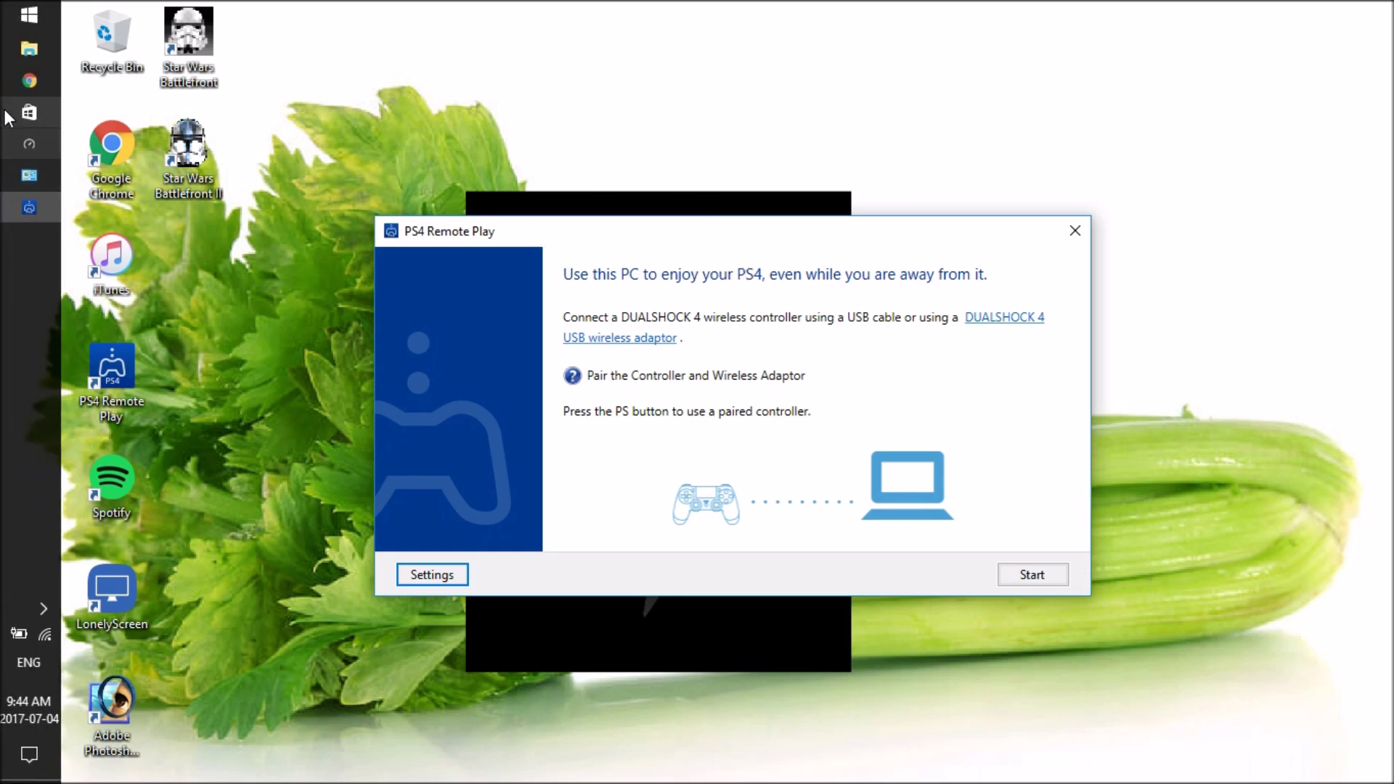
{"action": "left_click", "coordinate": [18, 49]}
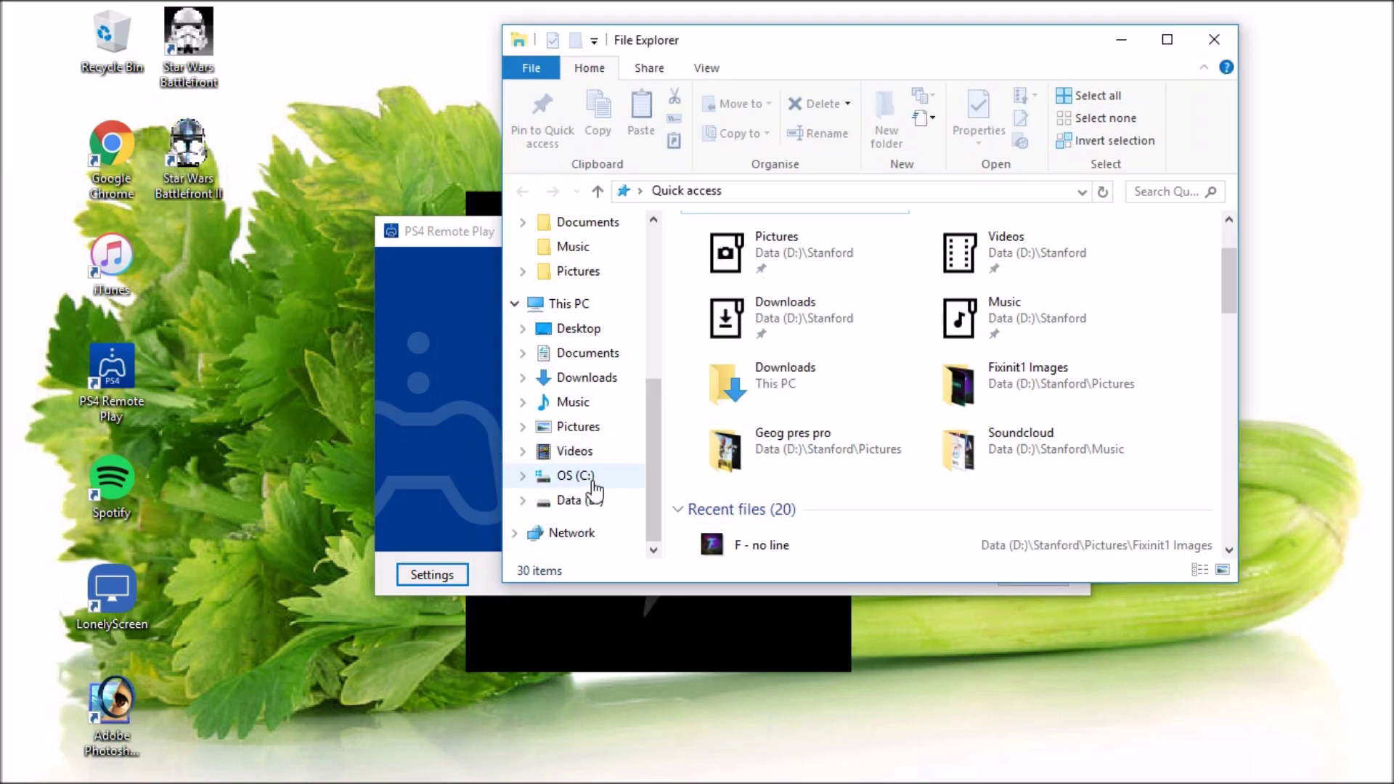
{"action": "left_click", "coordinate": [590, 480]}
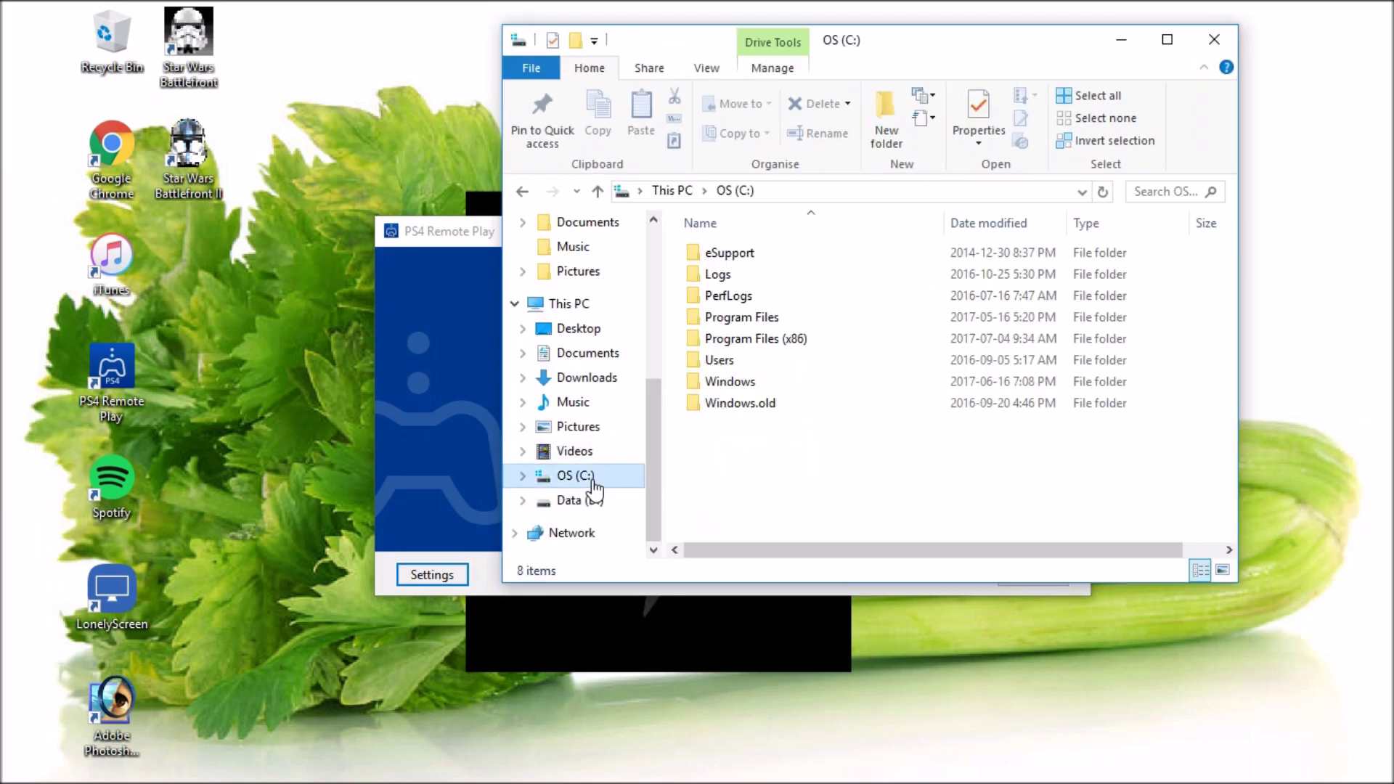
{"action": "double_click", "coordinate": [771, 340]}
{"action": "scroll", "coordinate": [771, 341], "scroll_direction": "down", "scroll_amount": 4}
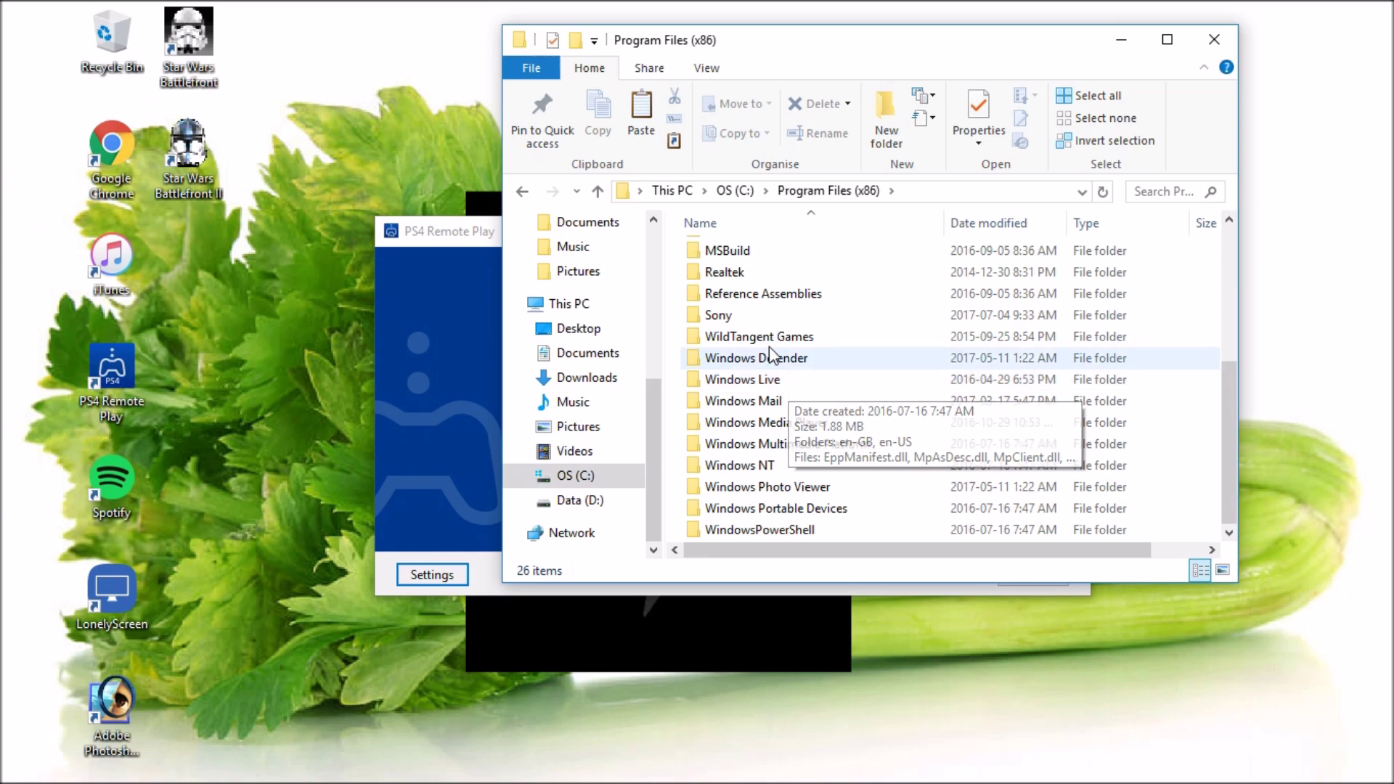
{"action": "double_click", "coordinate": [722, 315]}
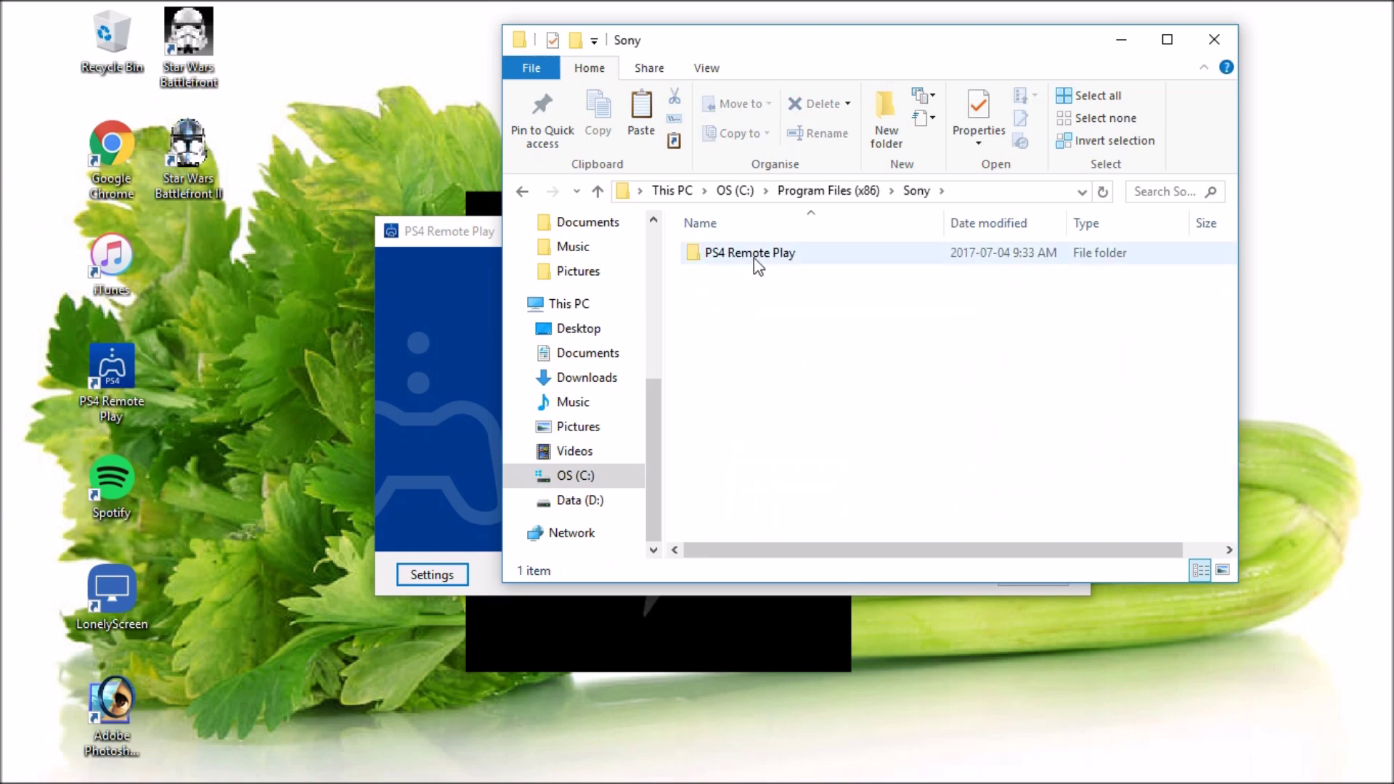
{"action": "double_click", "coordinate": [752, 255]}
{"action": "scroll", "coordinate": [883, 367], "scroll_direction": "down", "scroll_amount": 4}
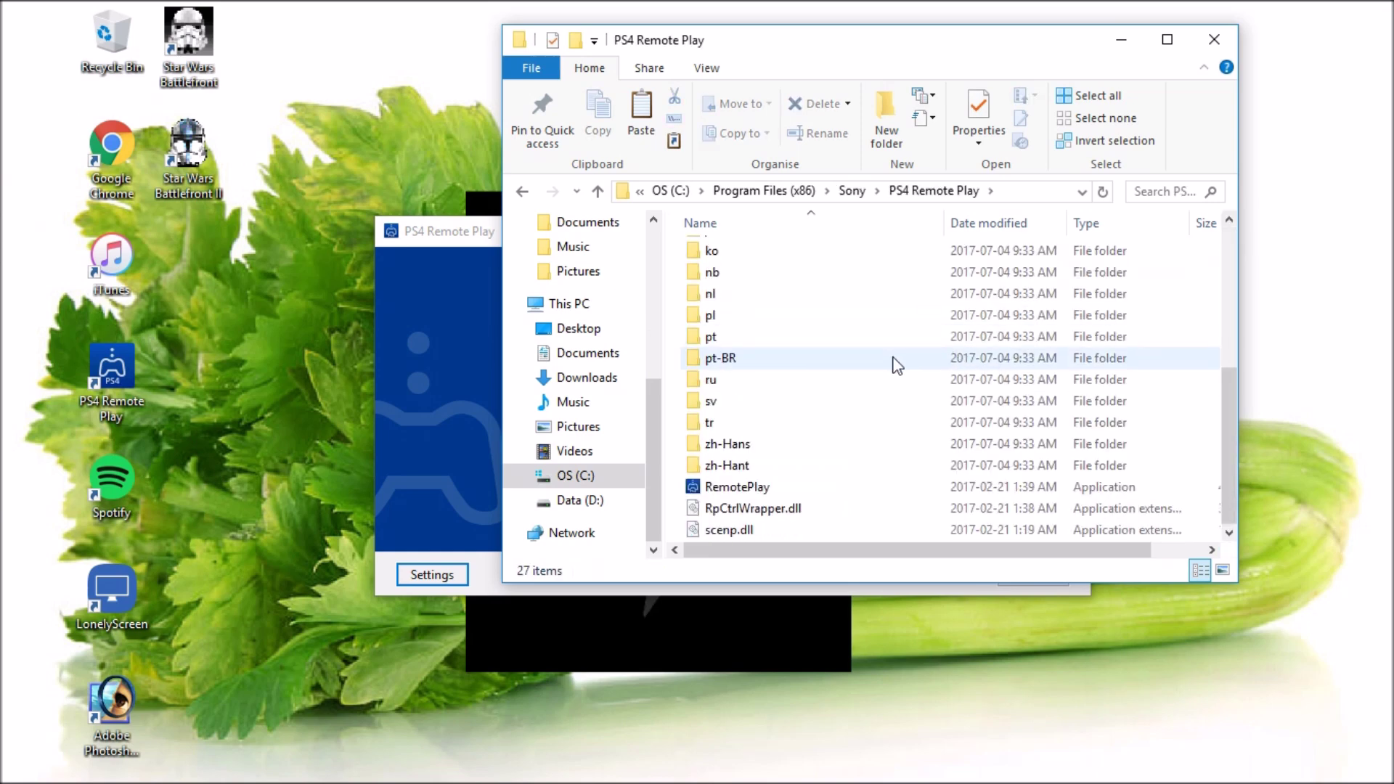
{"action": "scroll", "coordinate": [892, 363], "scroll_direction": "up", "scroll_amount": 4}
{"action": "left_click", "coordinate": [679, 191]}
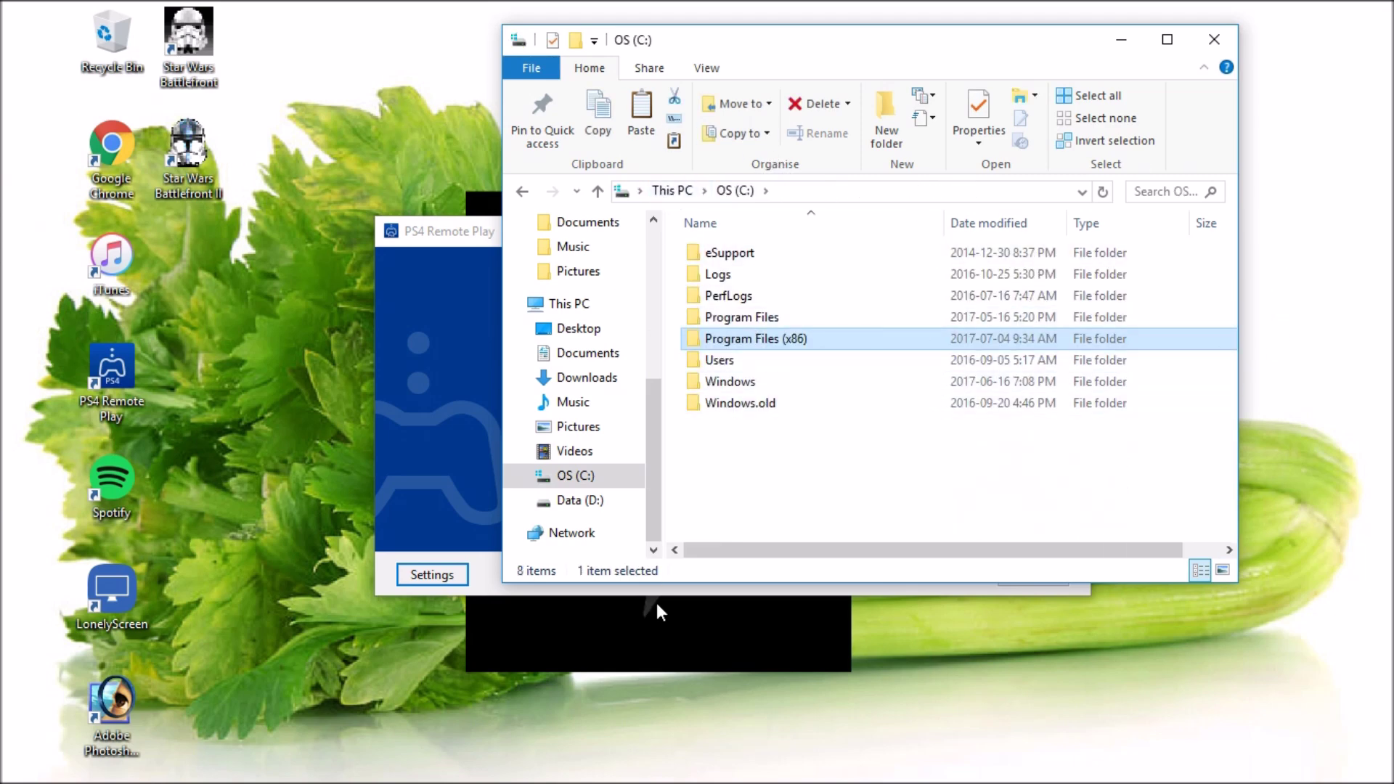
- Check the Program Files (x86) folder on the Data (D:) drive and return to the drive root
{"action": "left_click", "coordinate": [612, 508]}
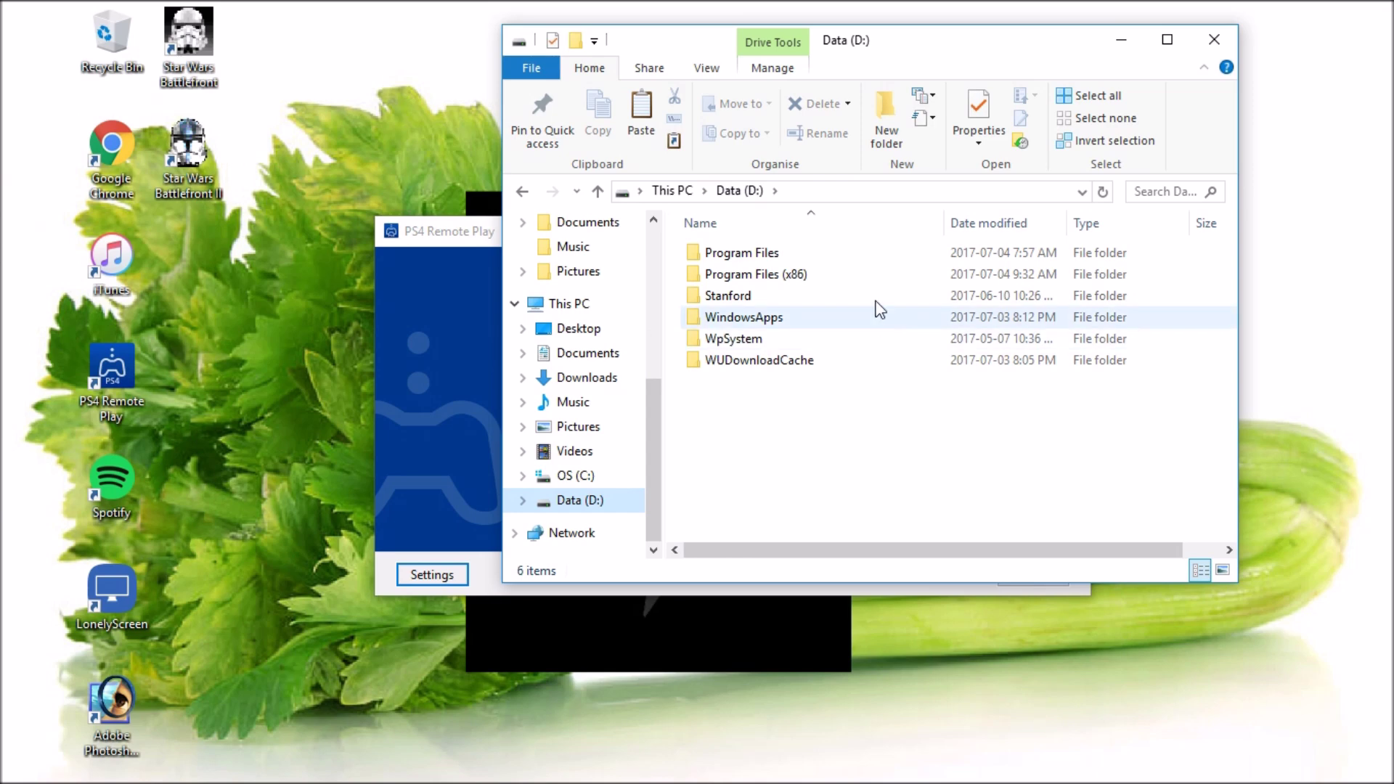
{"action": "double_click", "coordinate": [849, 274]}
{"action": "left_click", "coordinate": [738, 191]}
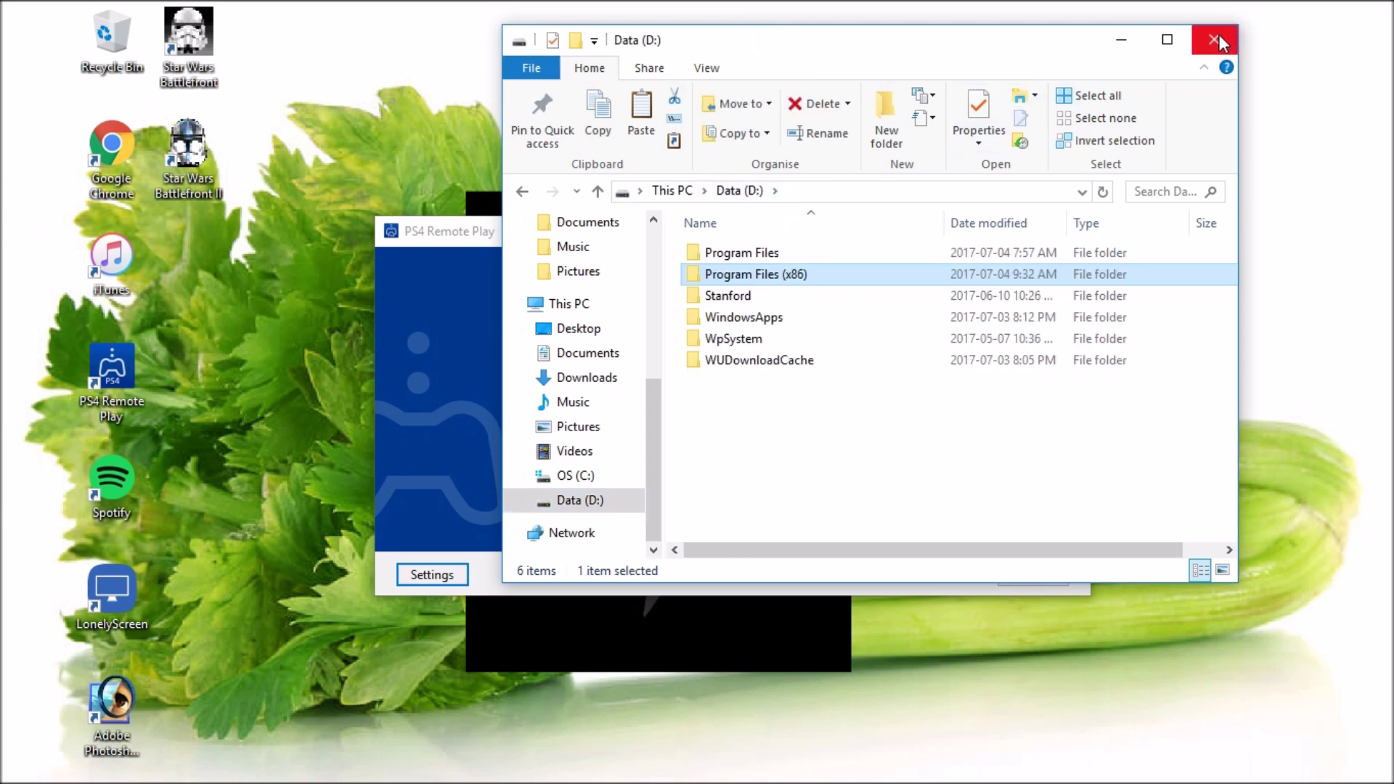
- Search Control Panel for "change or remove" and open the Programs and Features list
{"action": "mouse_move", "coordinate": [4, 214]}
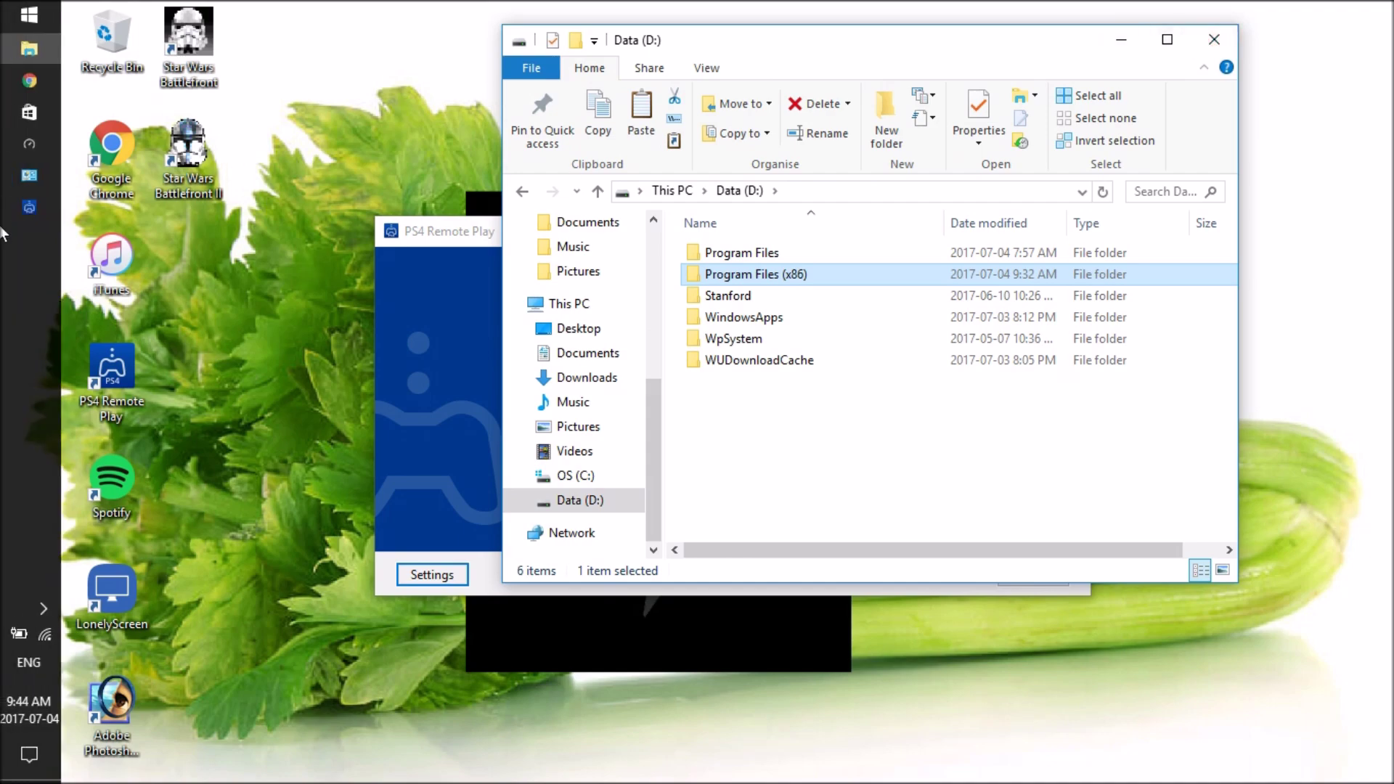
{"action": "left_click", "coordinate": [12, 169]}
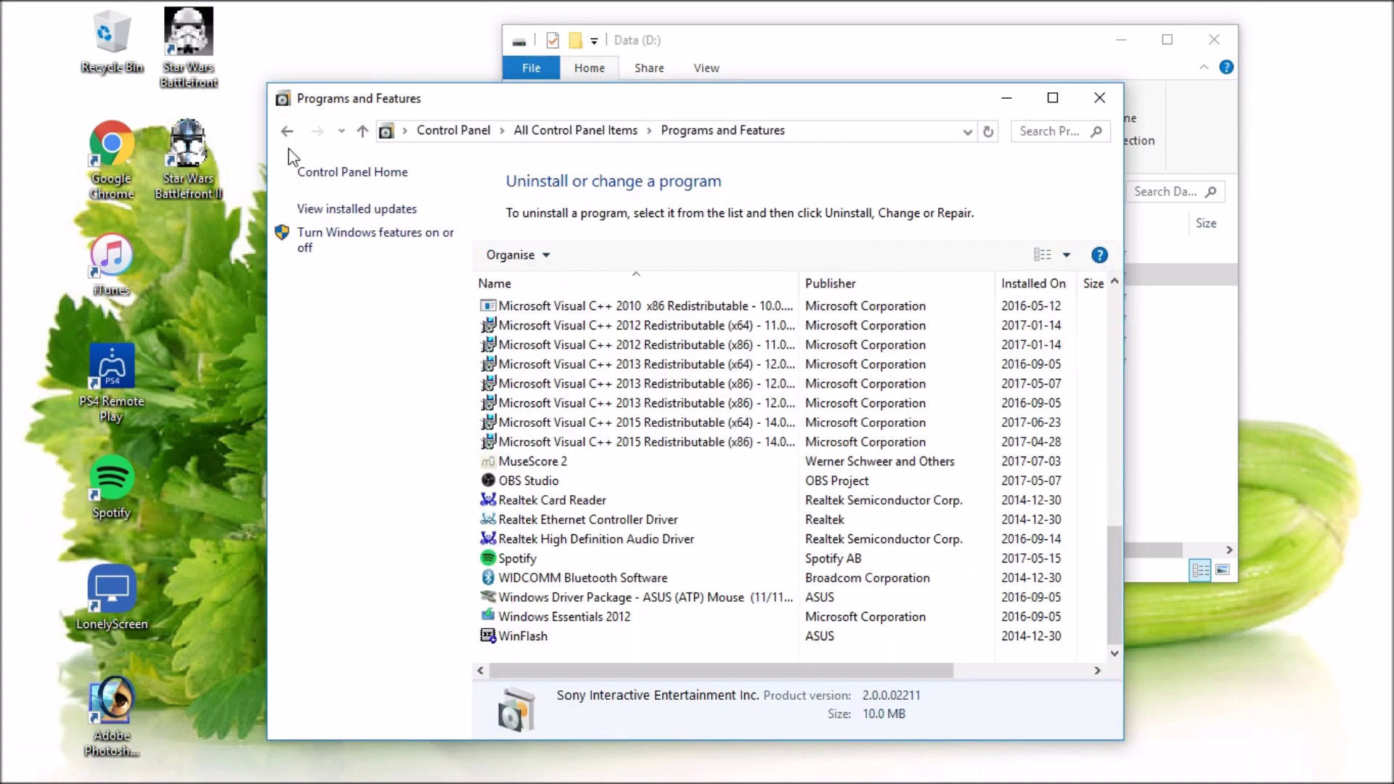
{"action": "left_click", "coordinate": [458, 130]}
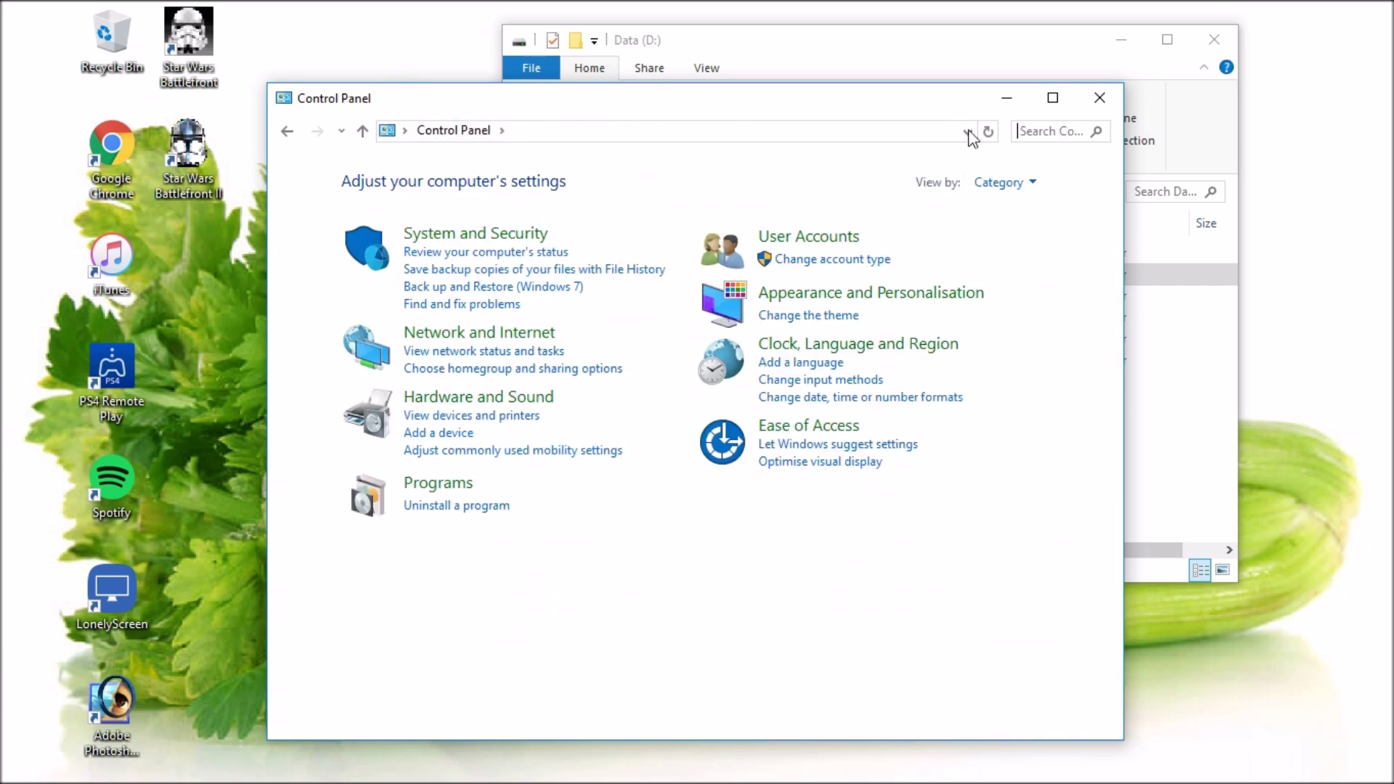
{"action": "left_click", "coordinate": [390, 131]}
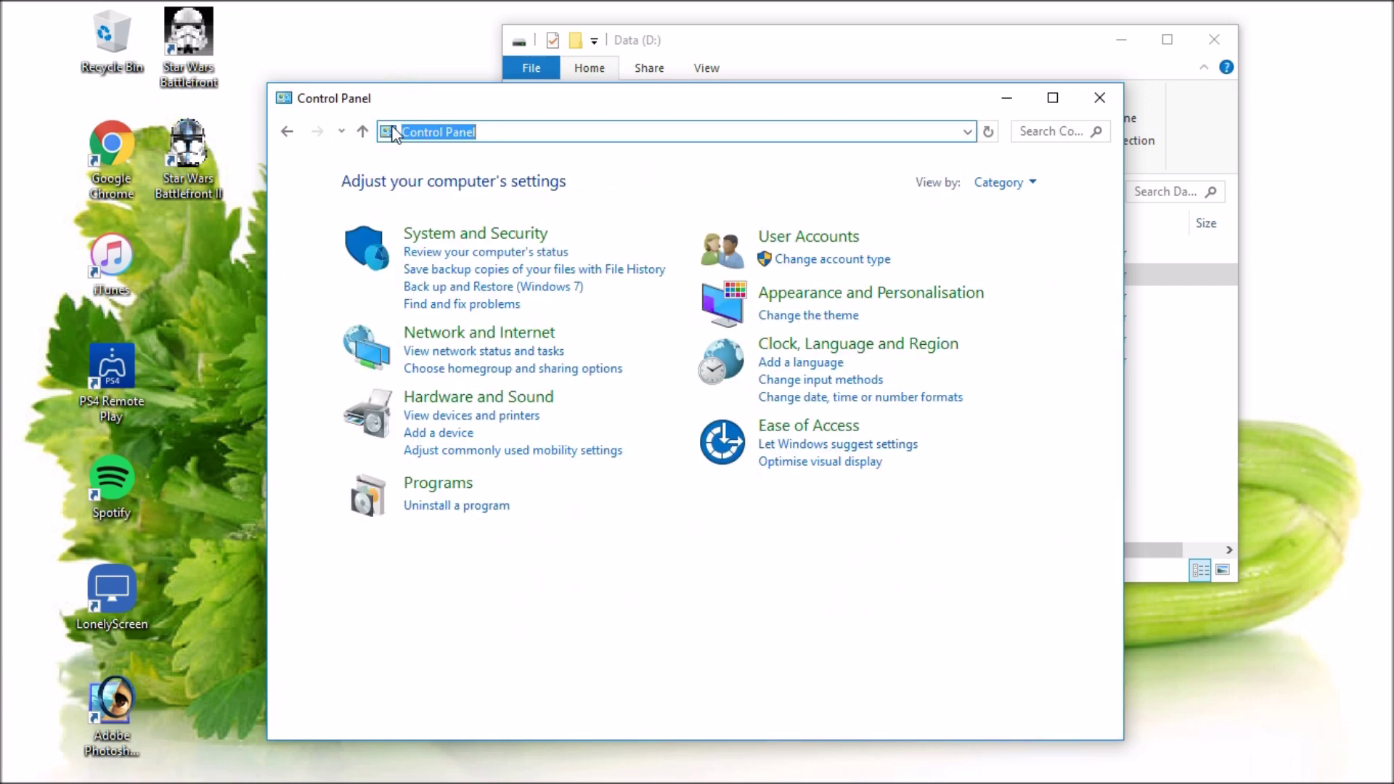
{"action": "left_click", "coordinate": [689, 198]}
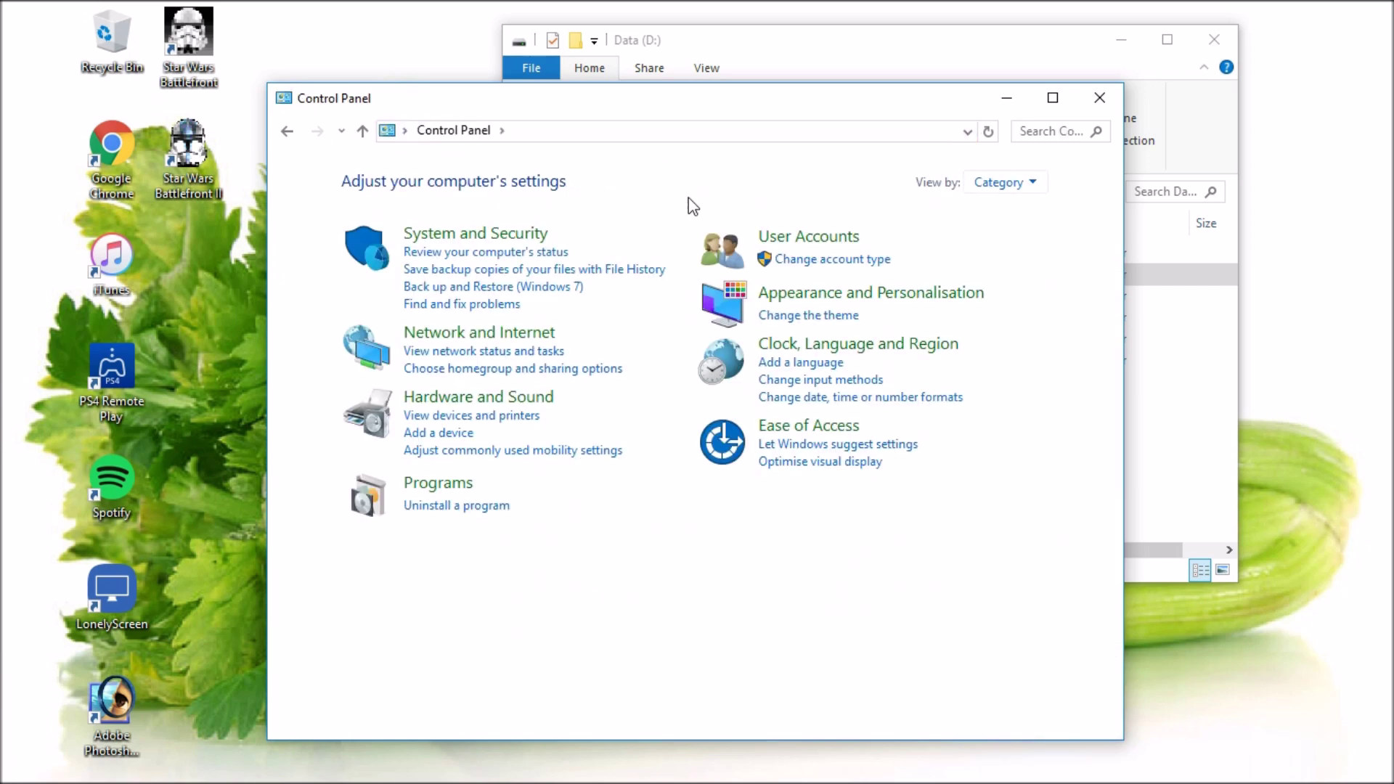
{"action": "left_click", "coordinate": [1059, 133]}
{"action": "type", "text": "change"}
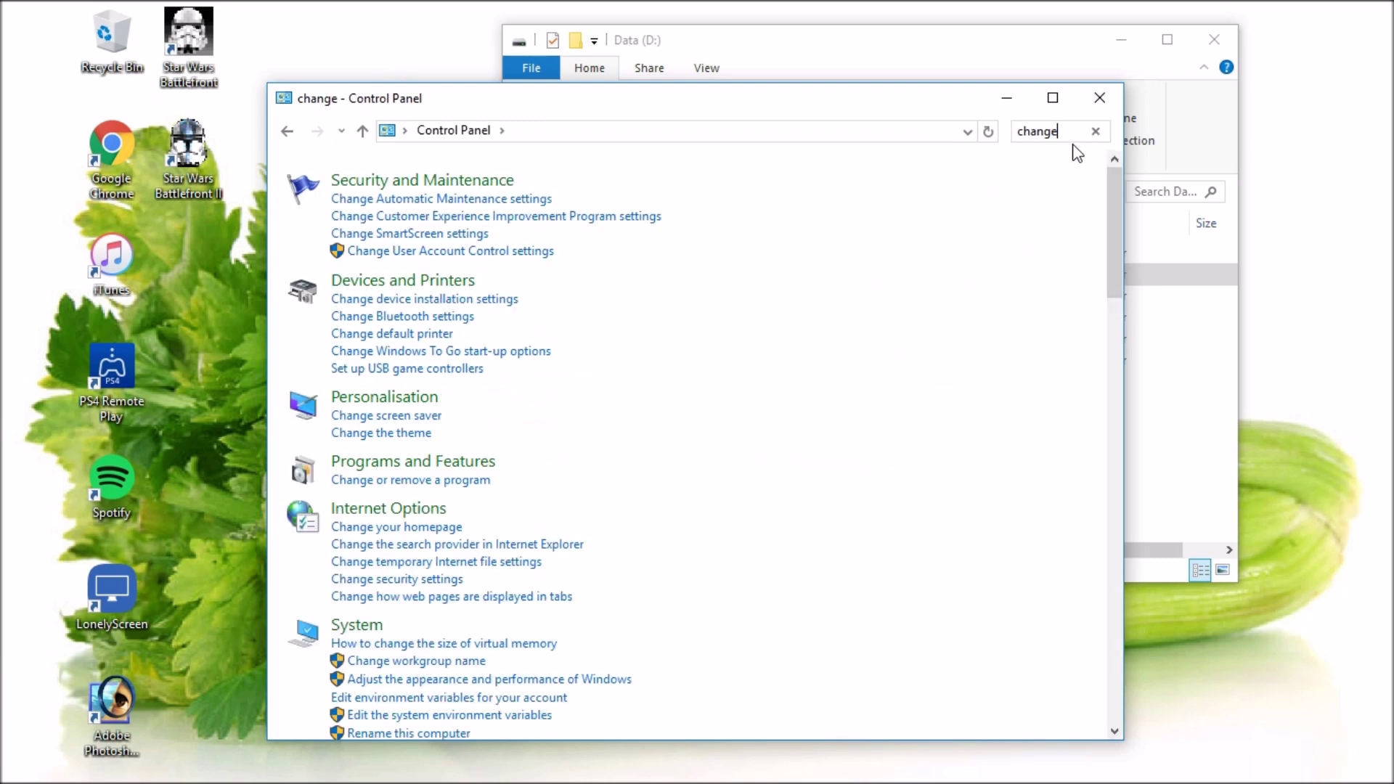
{"action": "type", "text": " or remove"}
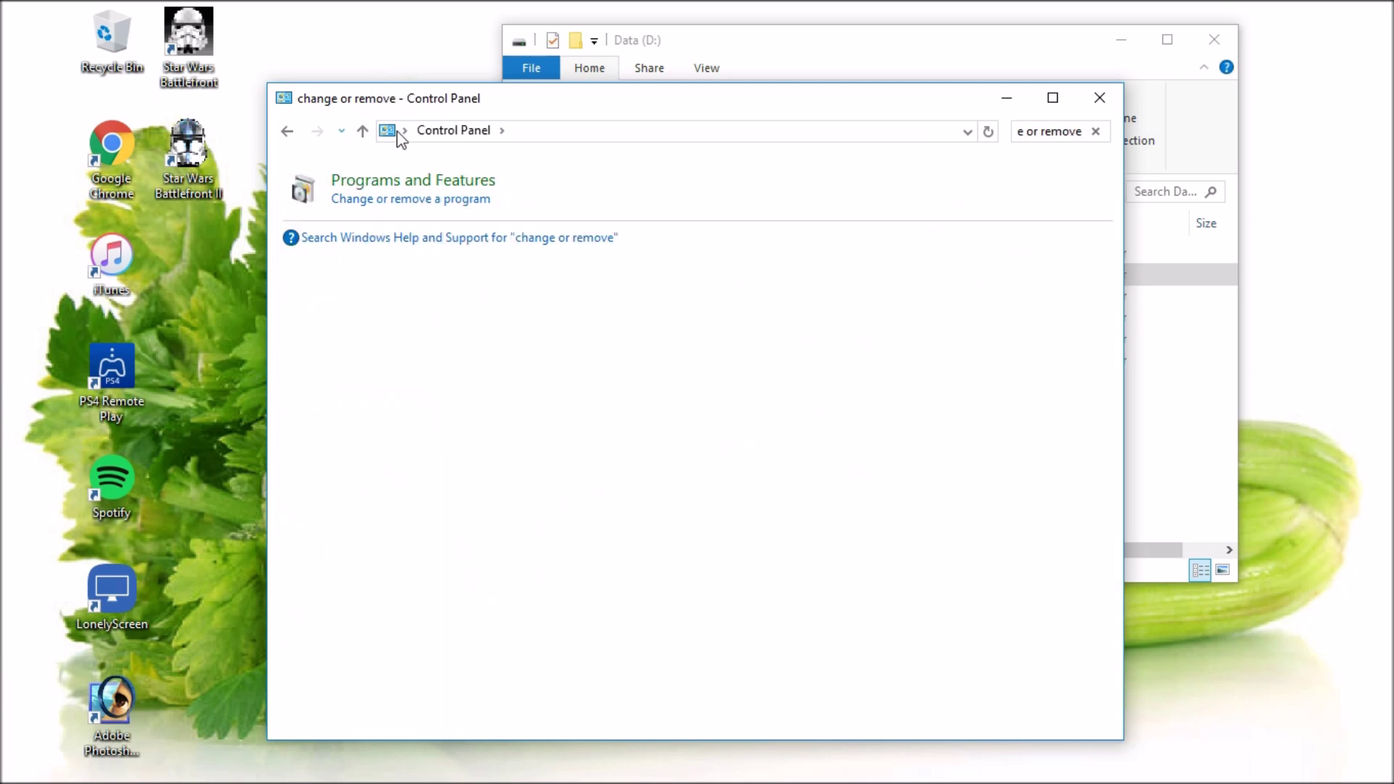
{"action": "left_click", "coordinate": [393, 209]}
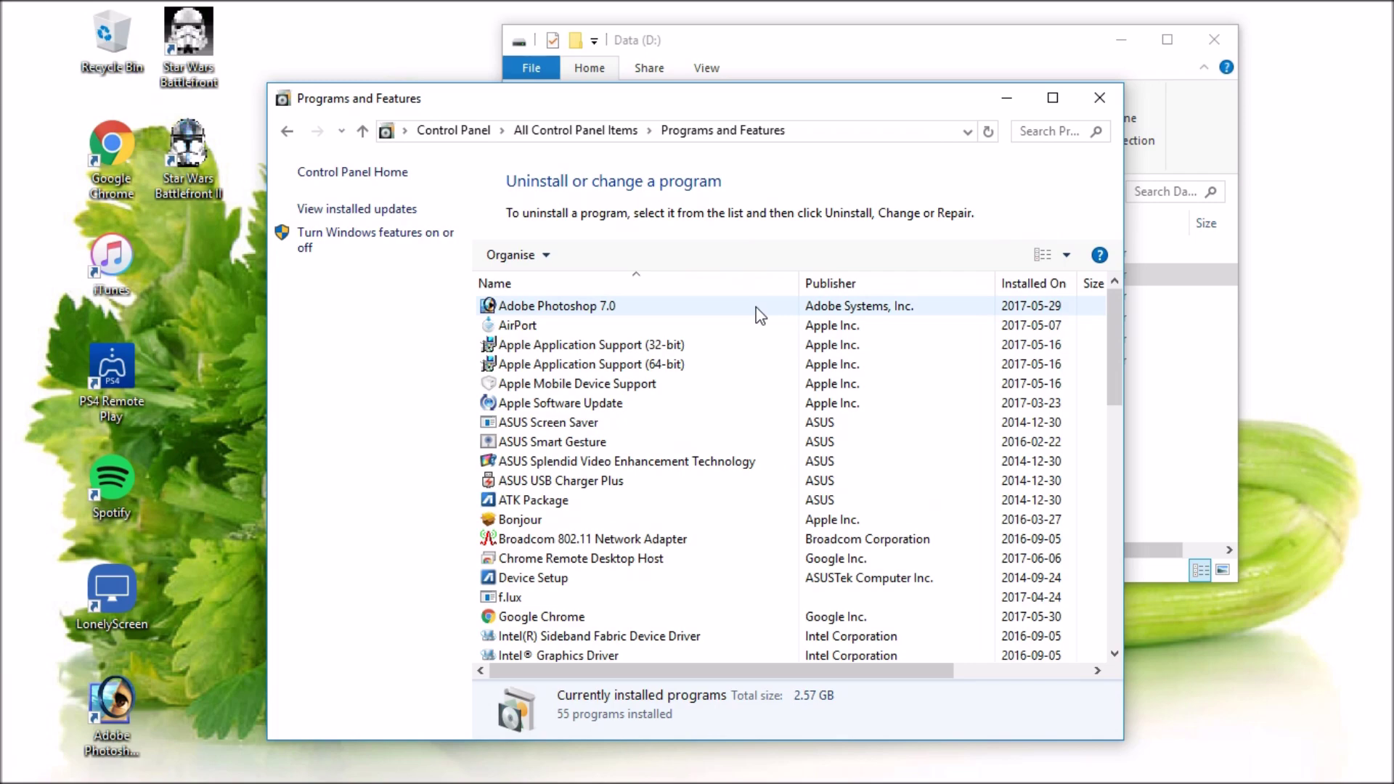
- Uninstall PS4 Remote Play, allowing the uninstaller to automatically close running applications
{"action": "scroll", "coordinate": [668, 442], "scroll_direction": "down", "scroll_amount": 4}
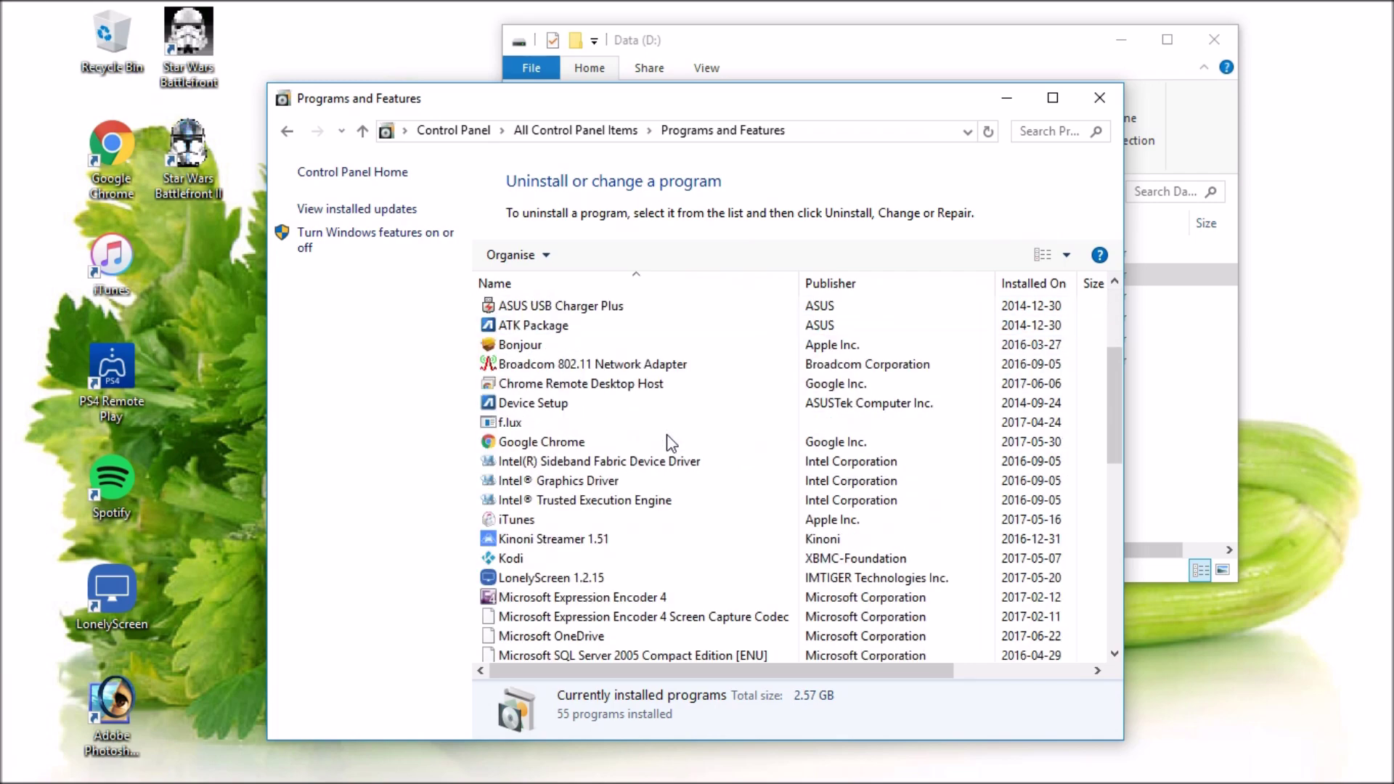
{"action": "scroll", "coordinate": [668, 442], "scroll_direction": "down", "scroll_amount": 6}
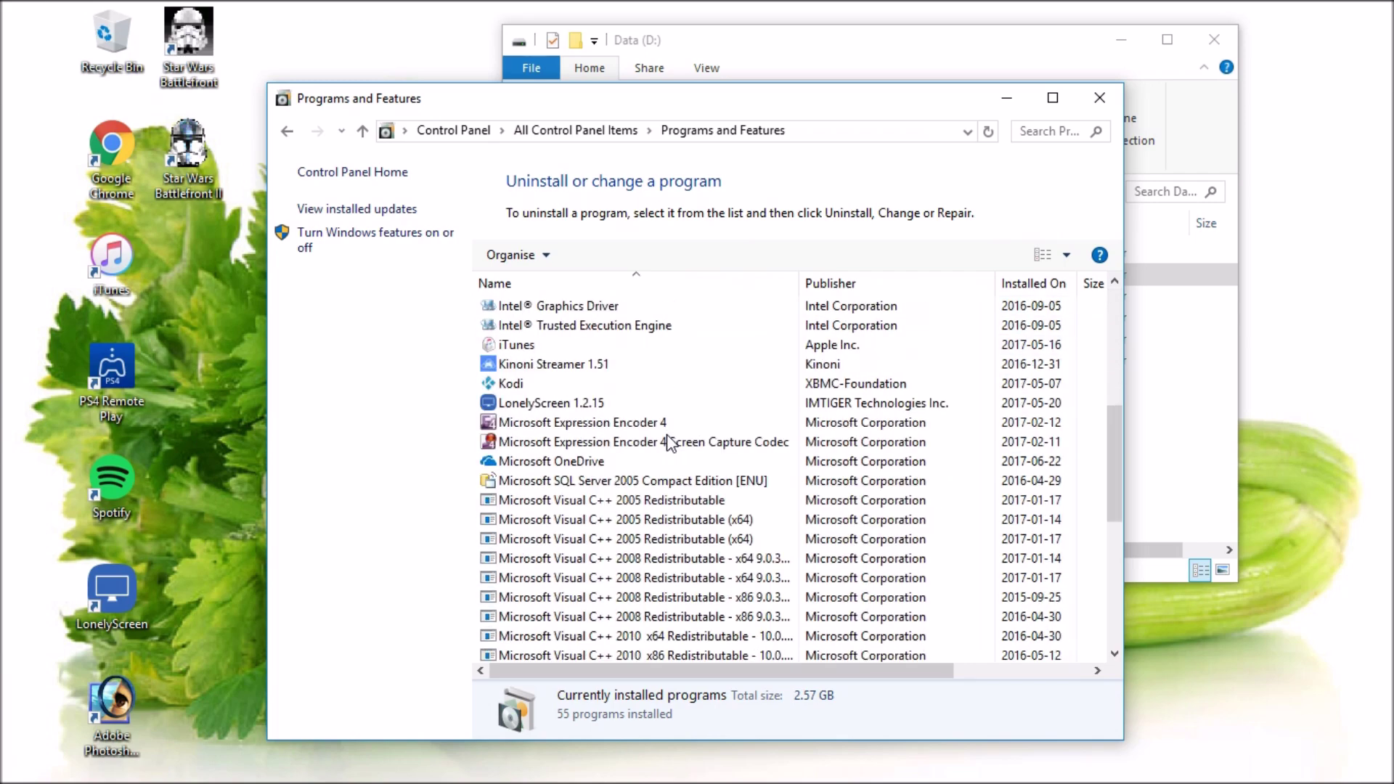
{"action": "scroll", "coordinate": [668, 442], "scroll_direction": "down", "scroll_amount": 2}
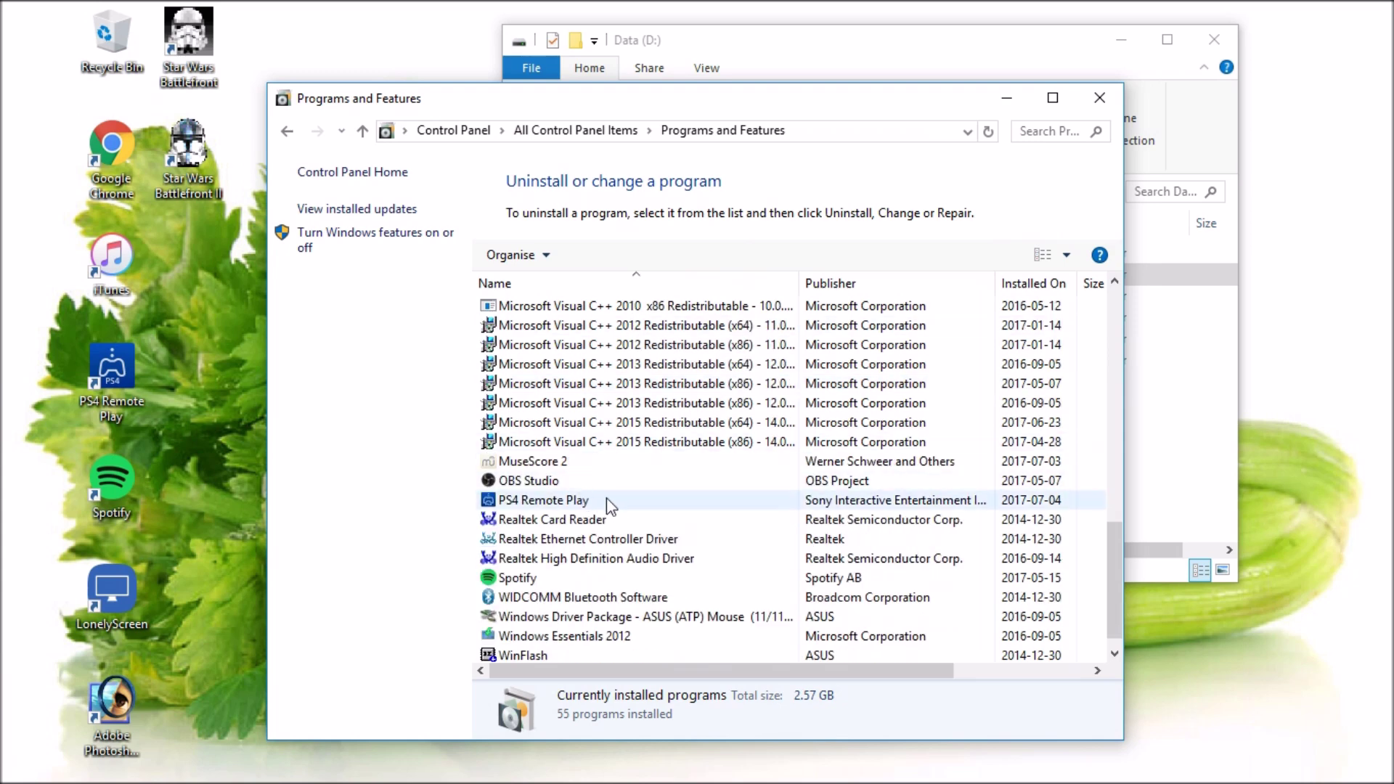
{"action": "left_click", "coordinate": [590, 505]}
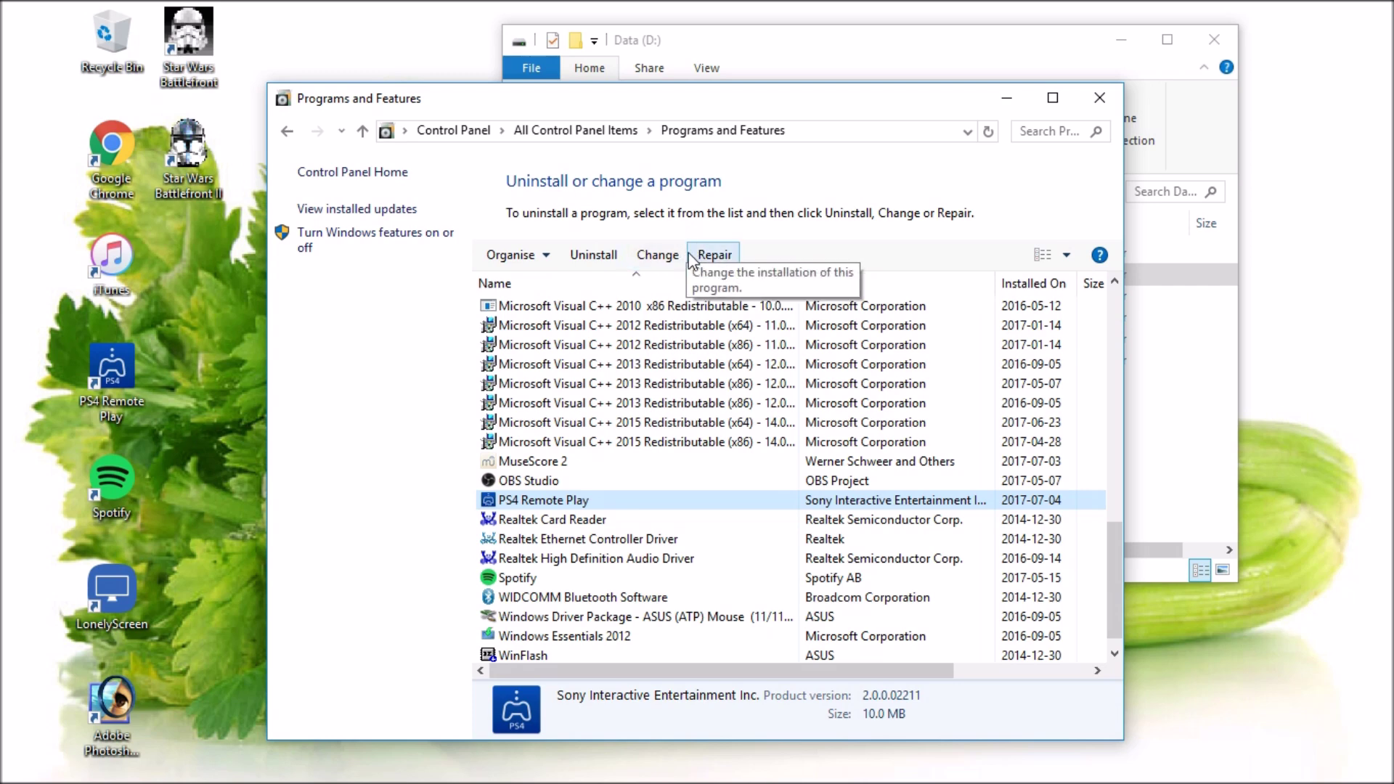
{"action": "left_click", "coordinate": [594, 258]}
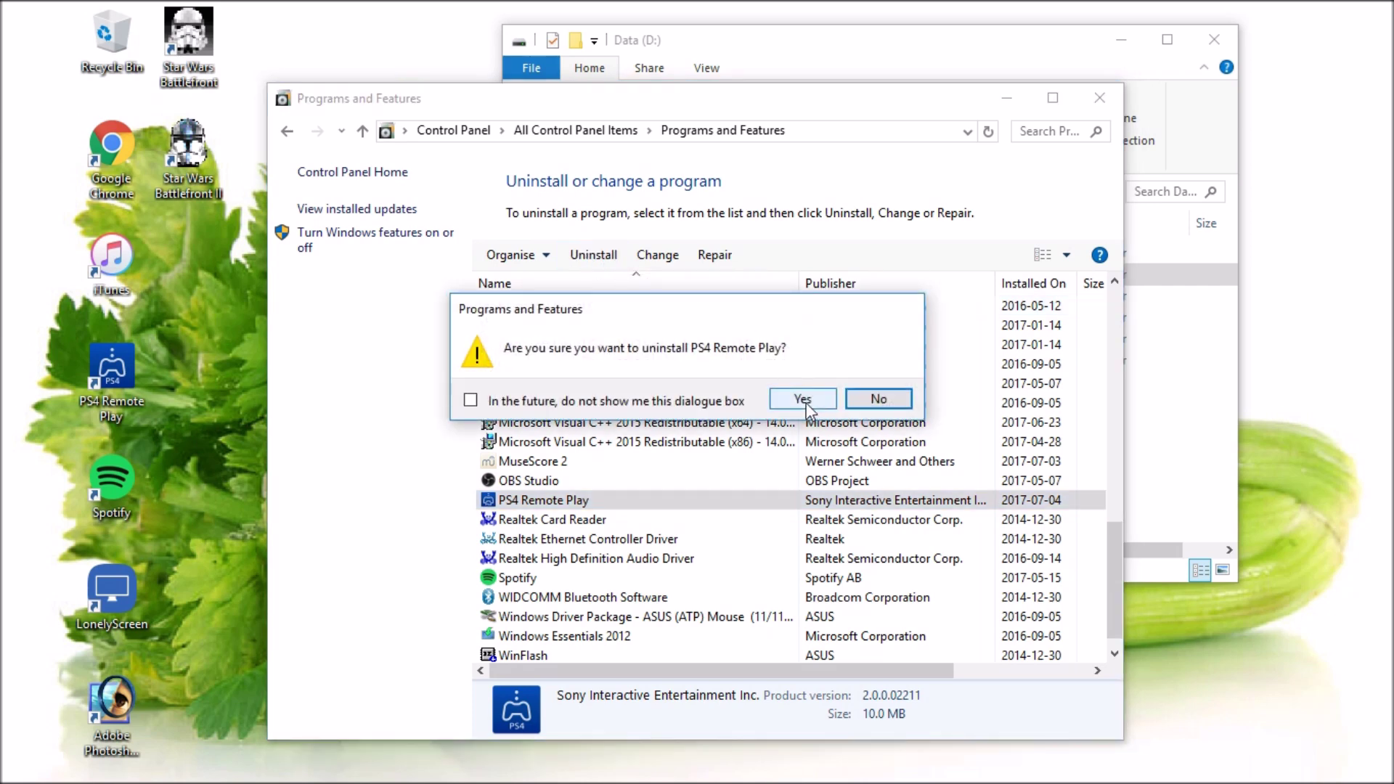
{"action": "left_click", "coordinate": [803, 401]}
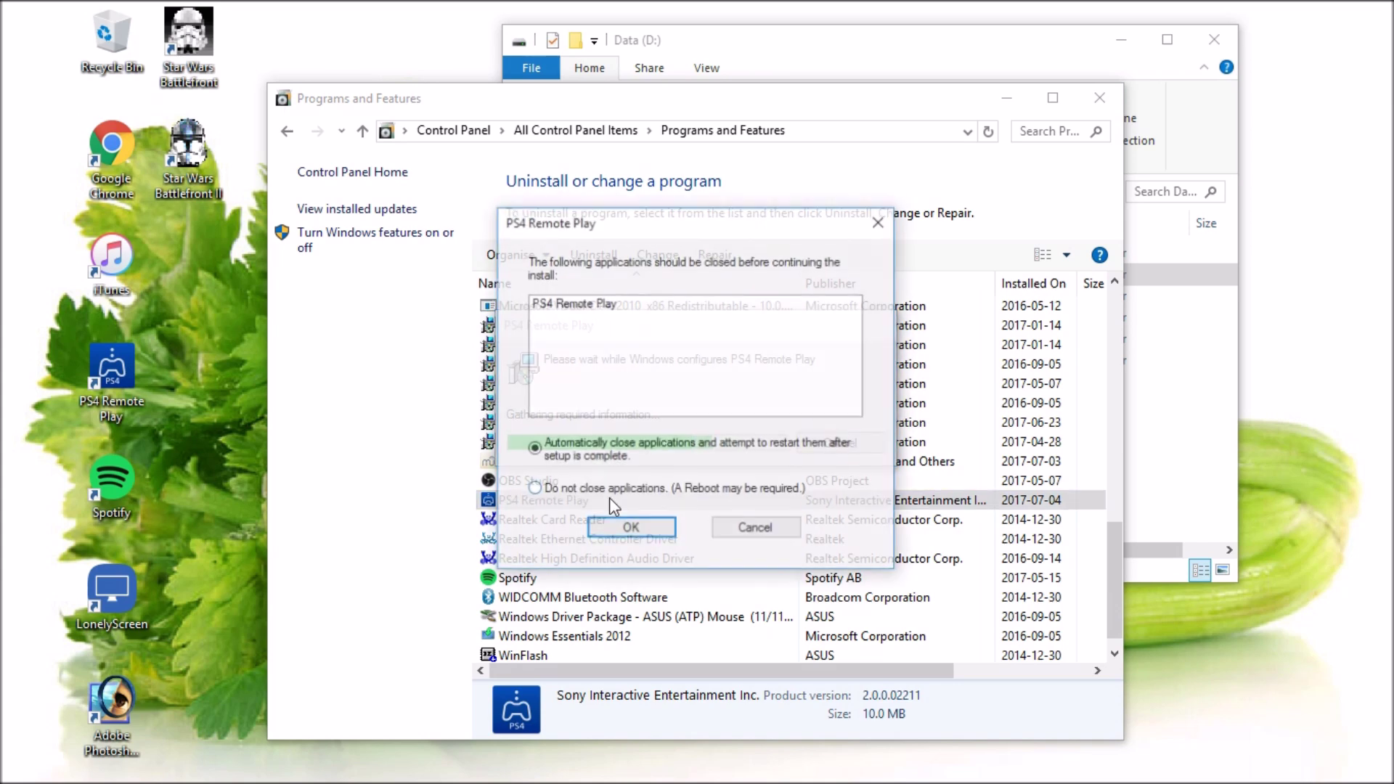
{"action": "left_click", "coordinate": [638, 533]}
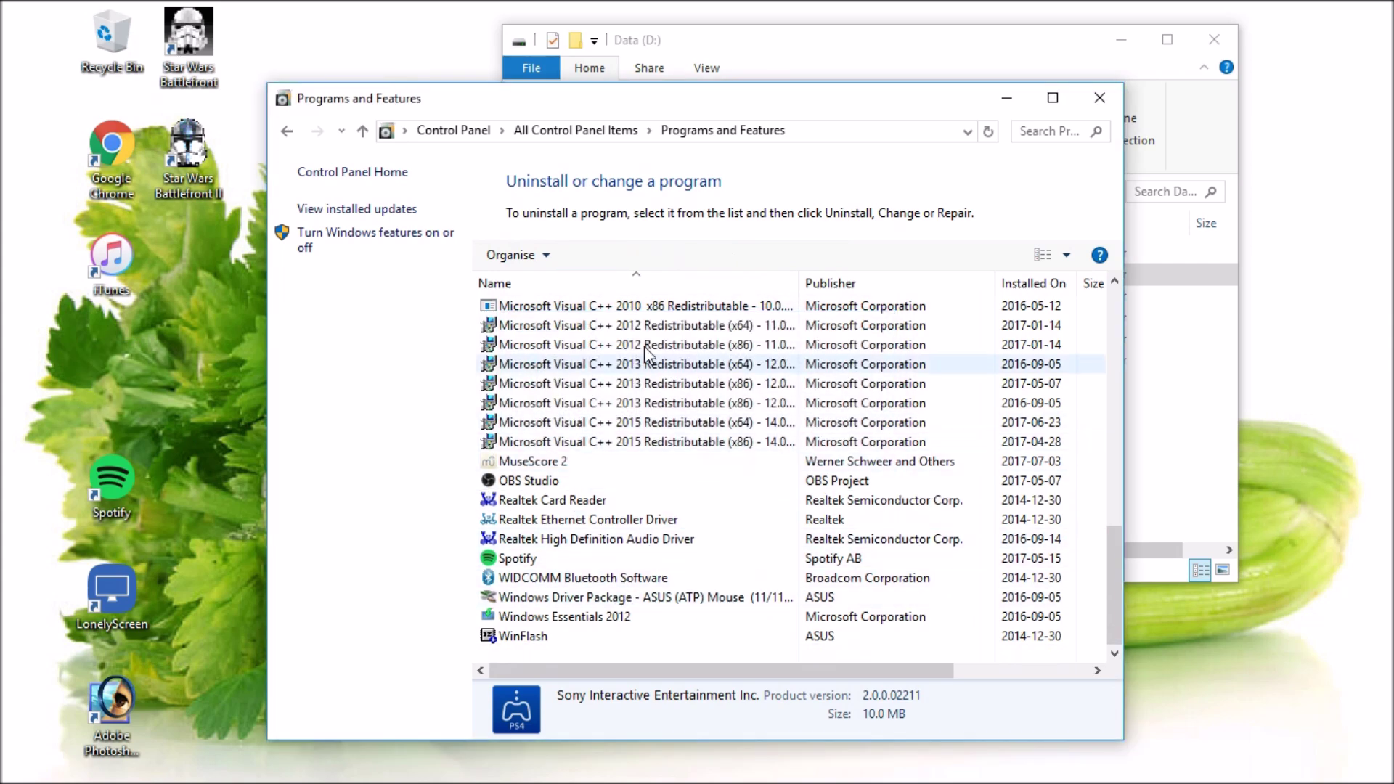
{"action": "scroll", "coordinate": [716, 563], "scroll_direction": "up", "scroll_amount": 11}
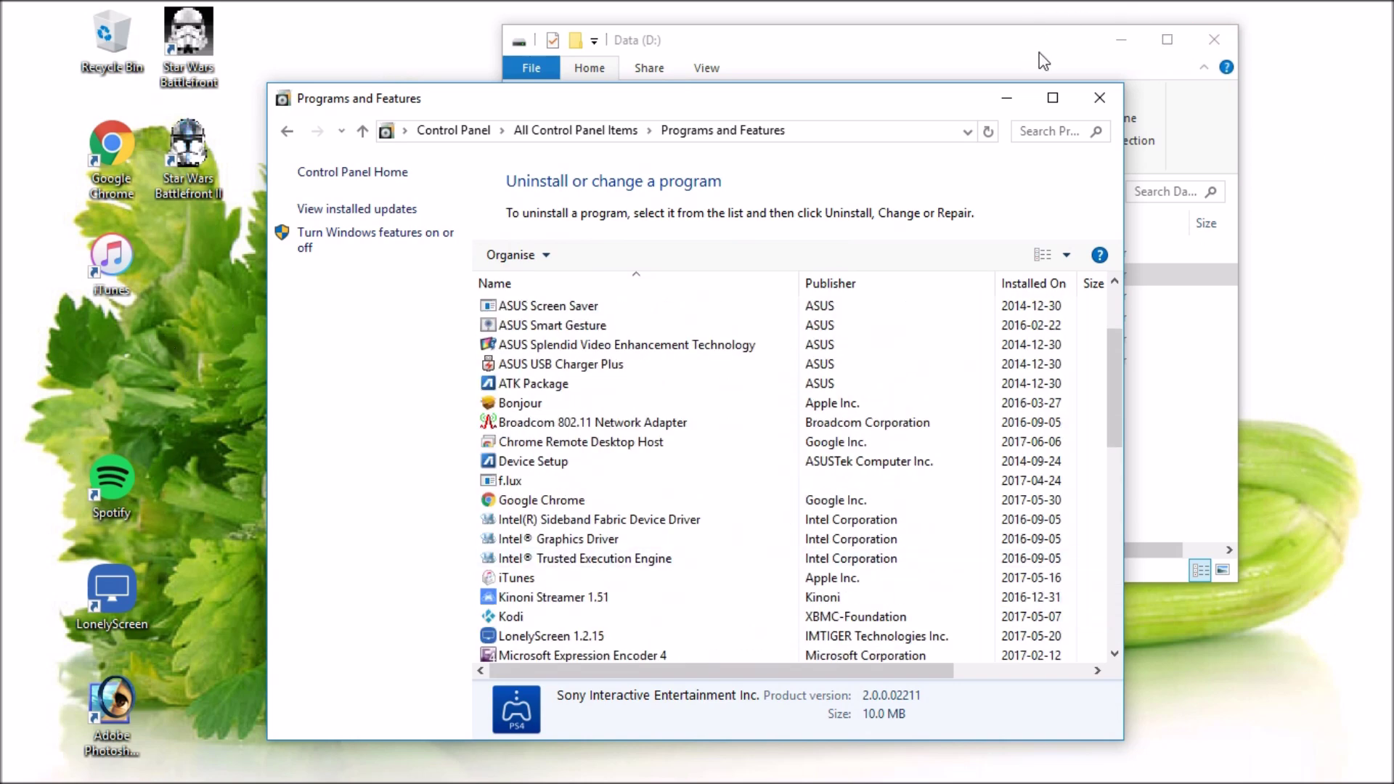
- Launch RemotePlayInstaller from the Downloads folder in File Explorer
{"action": "left_click", "coordinate": [987, 48]}
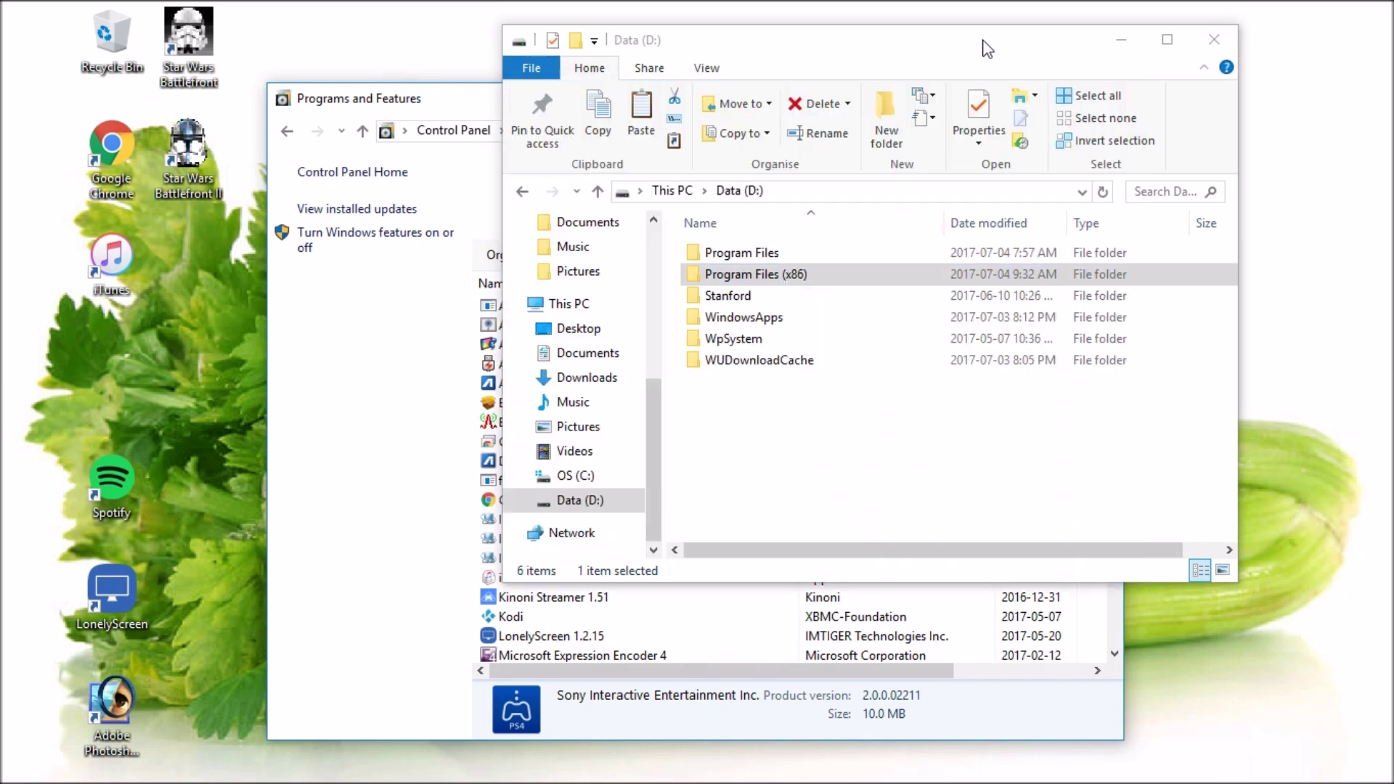
{"action": "scroll", "coordinate": [566, 483], "scroll_direction": "up", "scroll_amount": 3}
{"action": "scroll", "coordinate": [572, 479], "scroll_direction": "up", "scroll_amount": 3}
{"action": "left_click", "coordinate": [618, 369]}
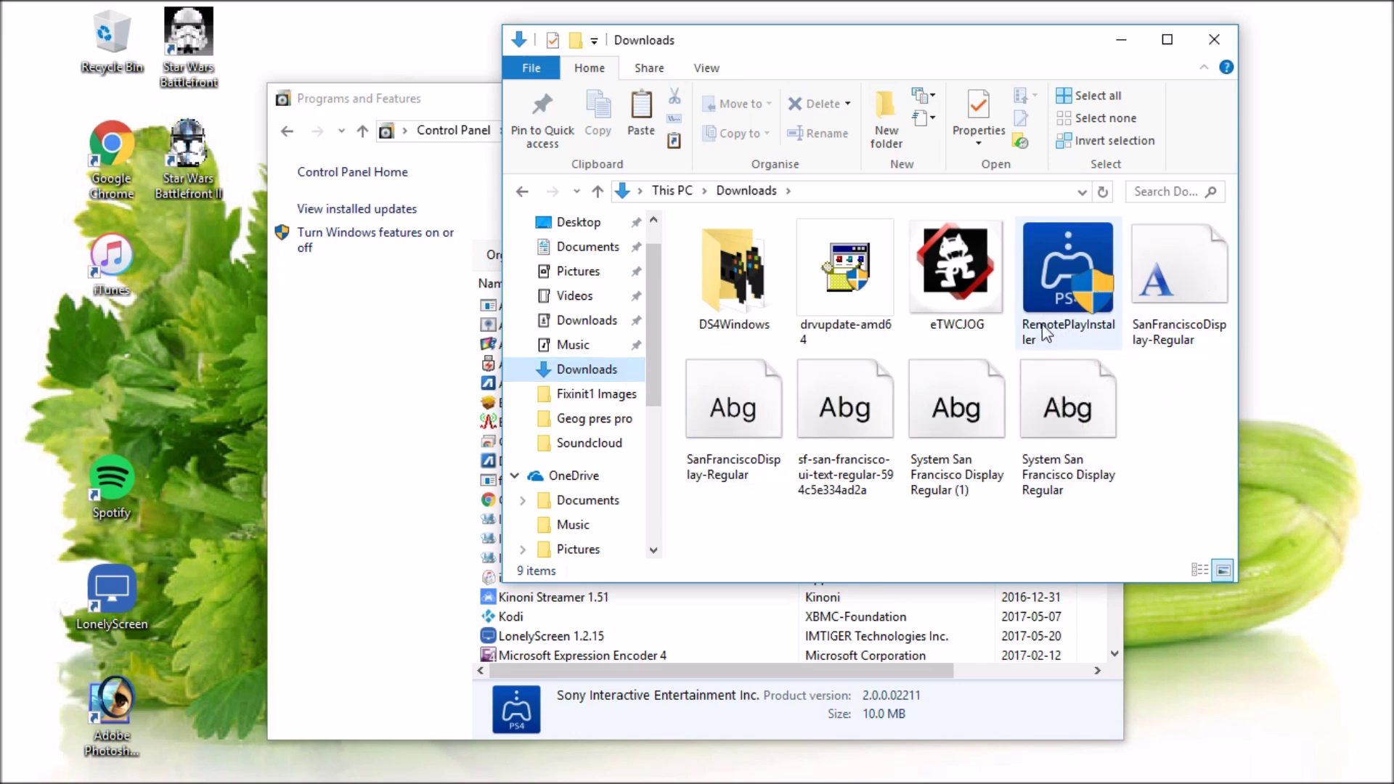
{"action": "left_click", "coordinate": [1078, 303]}
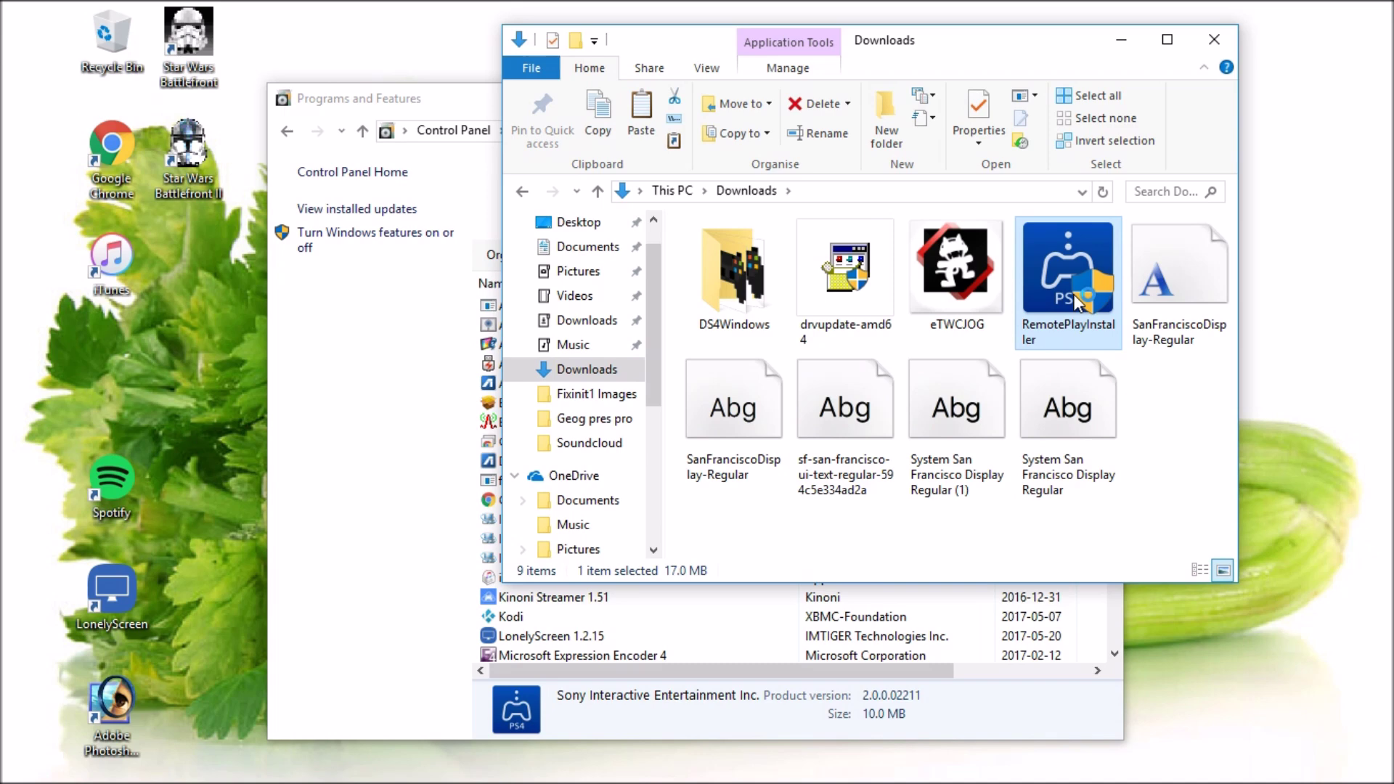
{"action": "double_click", "coordinate": [1078, 304]}
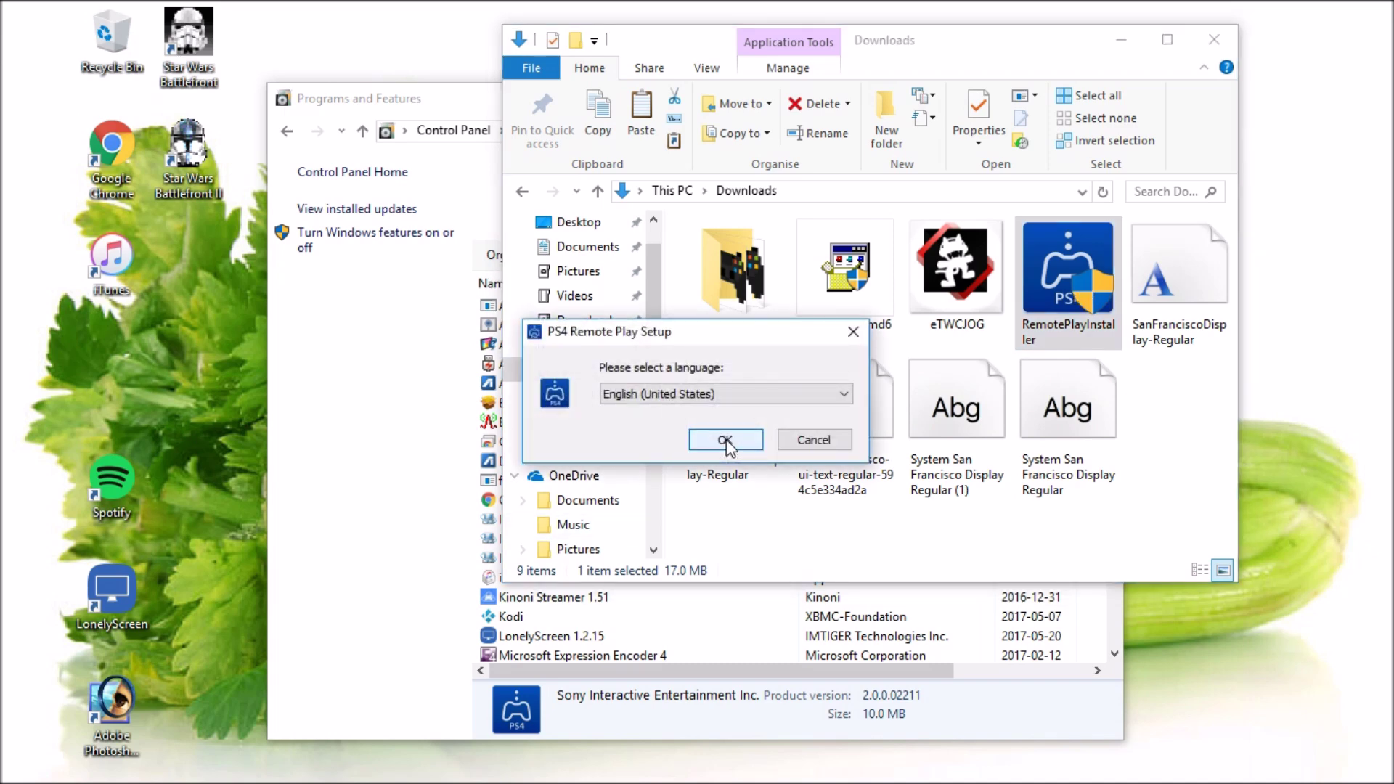
- Start the PS4 Remote Play setup in English (United States), accept the license agreement and continue to the installation folder choice
{"action": "left_click", "coordinate": [725, 440]}
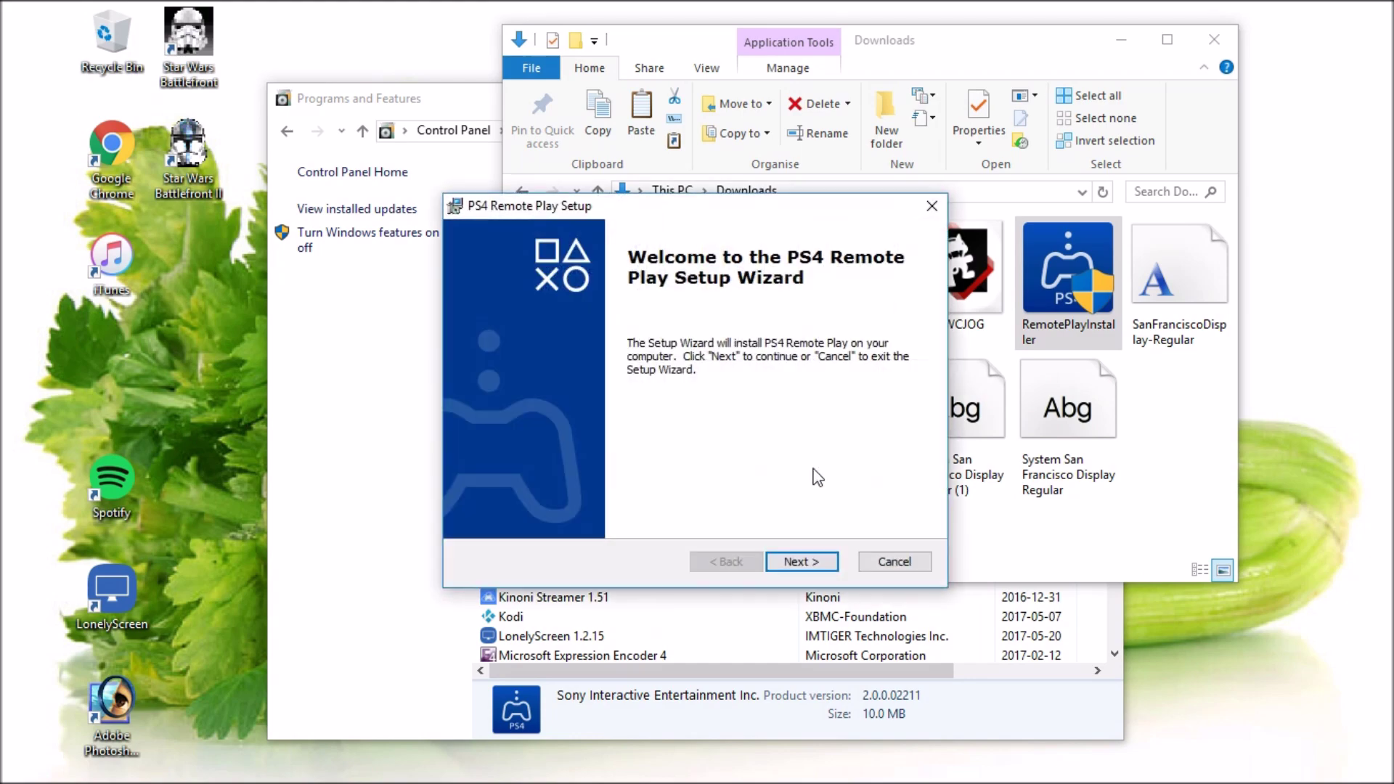
{"action": "left_click", "coordinate": [799, 563]}
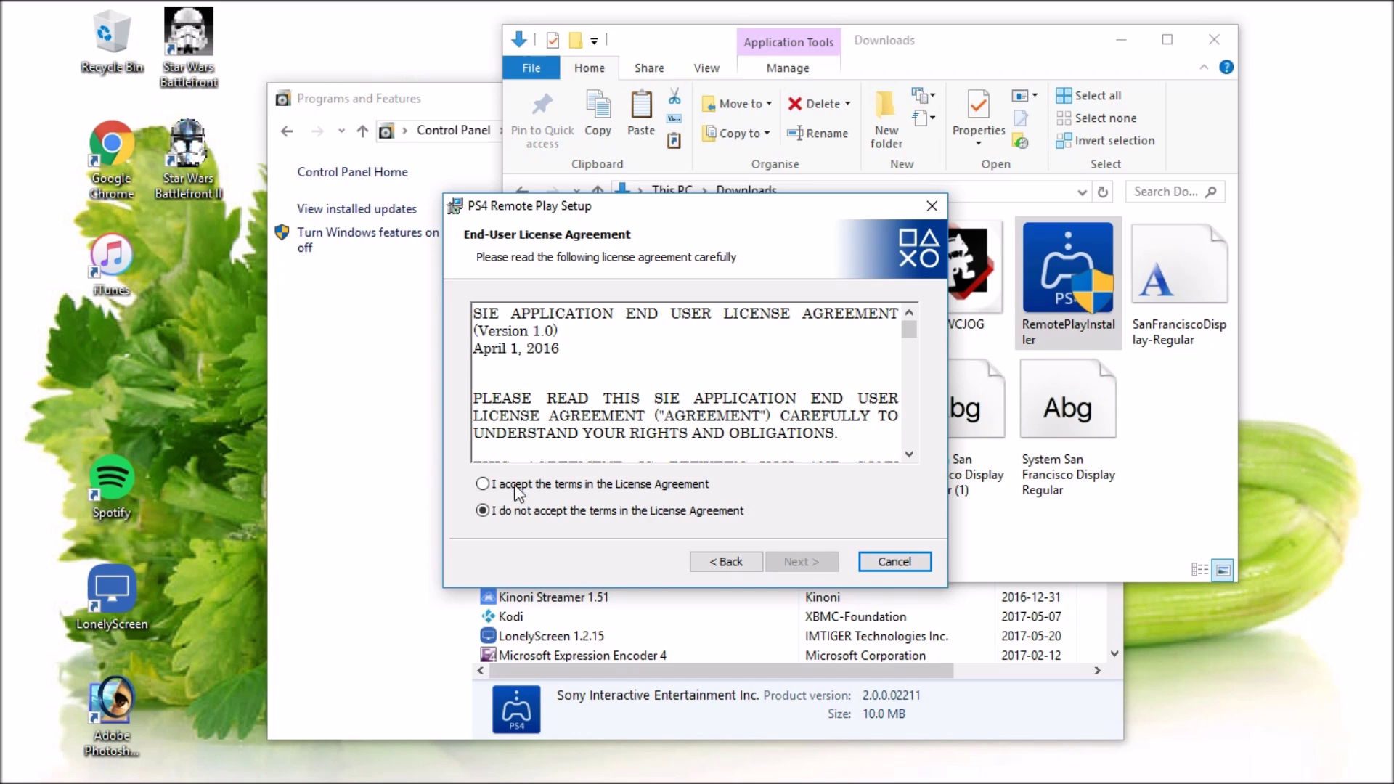
{"action": "left_click", "coordinate": [514, 489]}
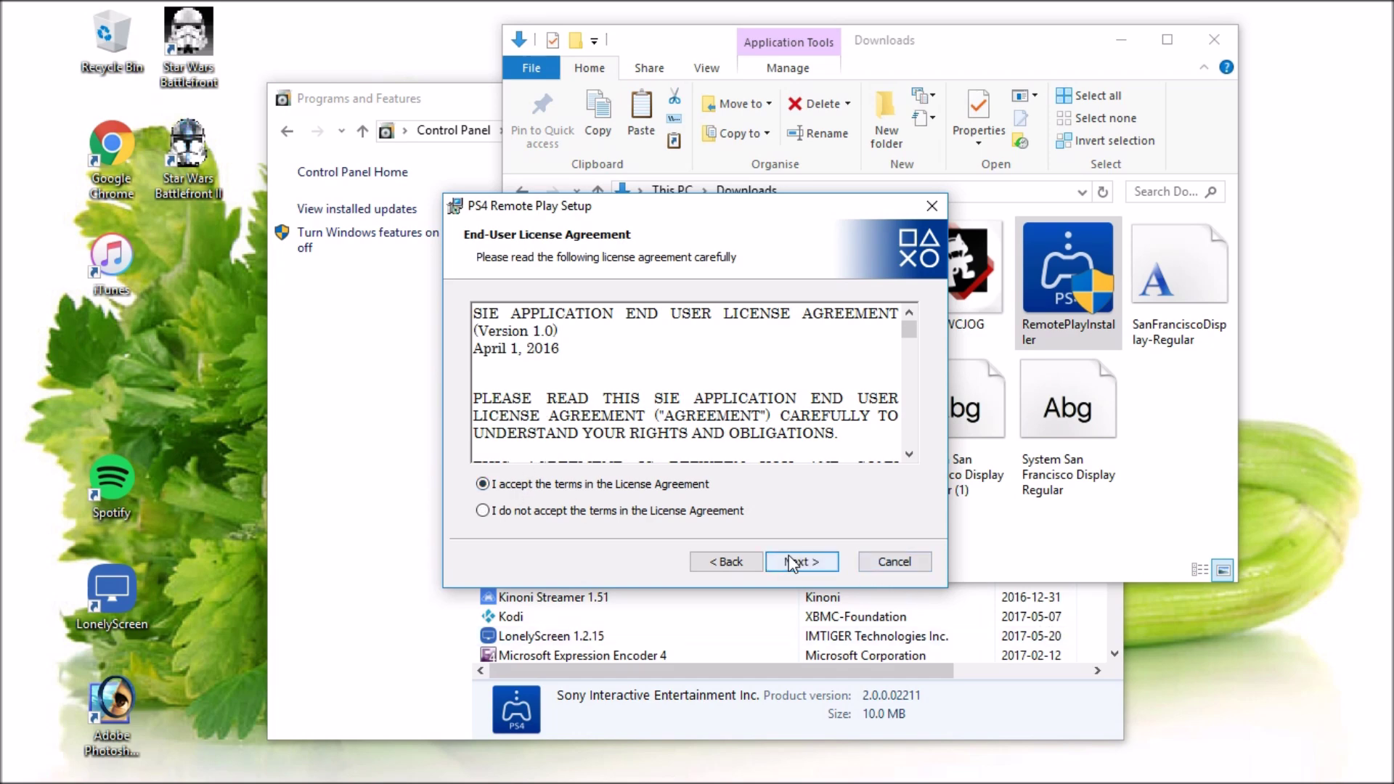
{"action": "left_click", "coordinate": [806, 565]}
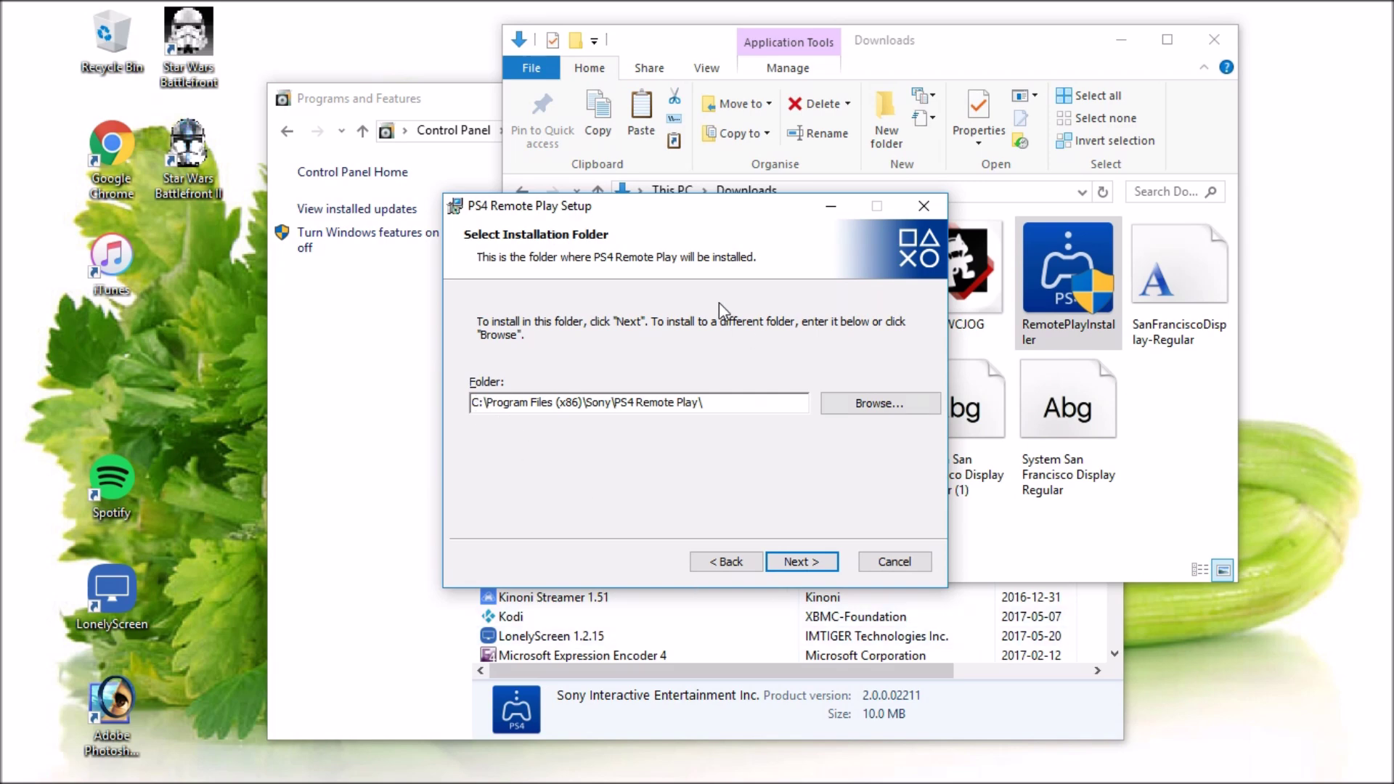
- Bring File Explorer forward and show This PC to check the drive letter of the Data drive
{"action": "left_click", "coordinate": [676, 41]}
{"action": "scroll", "coordinate": [610, 354], "scroll_direction": "down", "scroll_amount": 1}
{"action": "scroll", "coordinate": [610, 353], "scroll_direction": "down", "scroll_amount": 4}
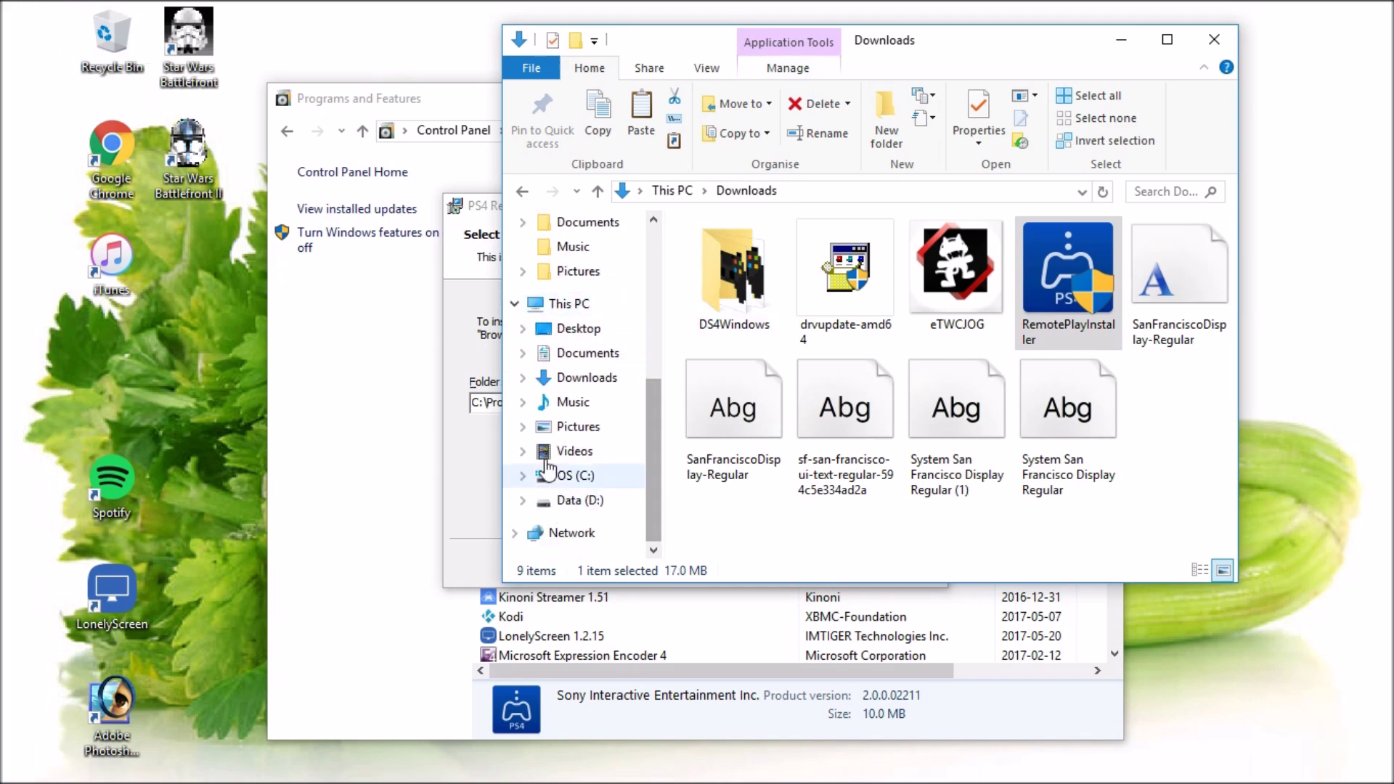
{"action": "left_click", "coordinate": [554, 311]}
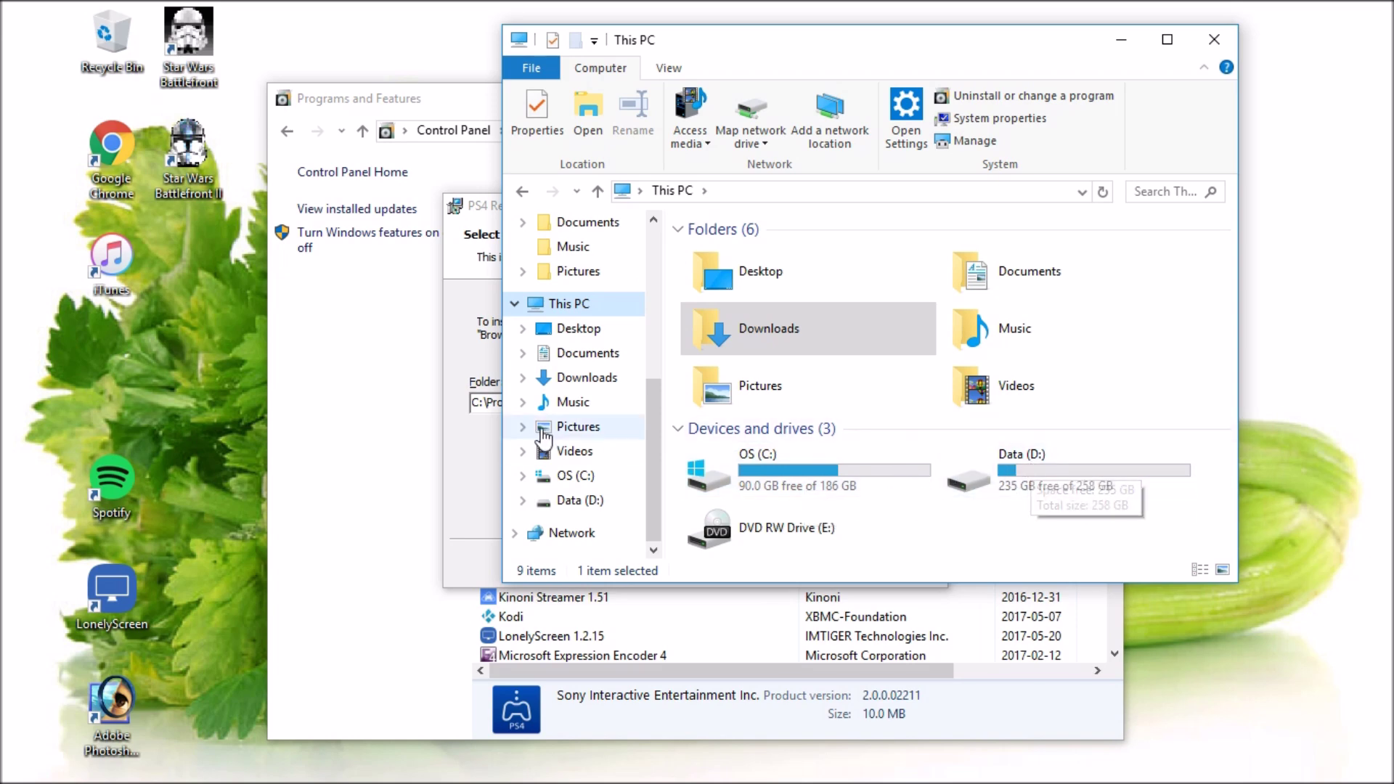
- Set the PS4 Remote Play installation folder to D:\Program Files (x86)\Sony\PS4 Remote Play\
{"action": "left_click", "coordinate": [478, 430]}
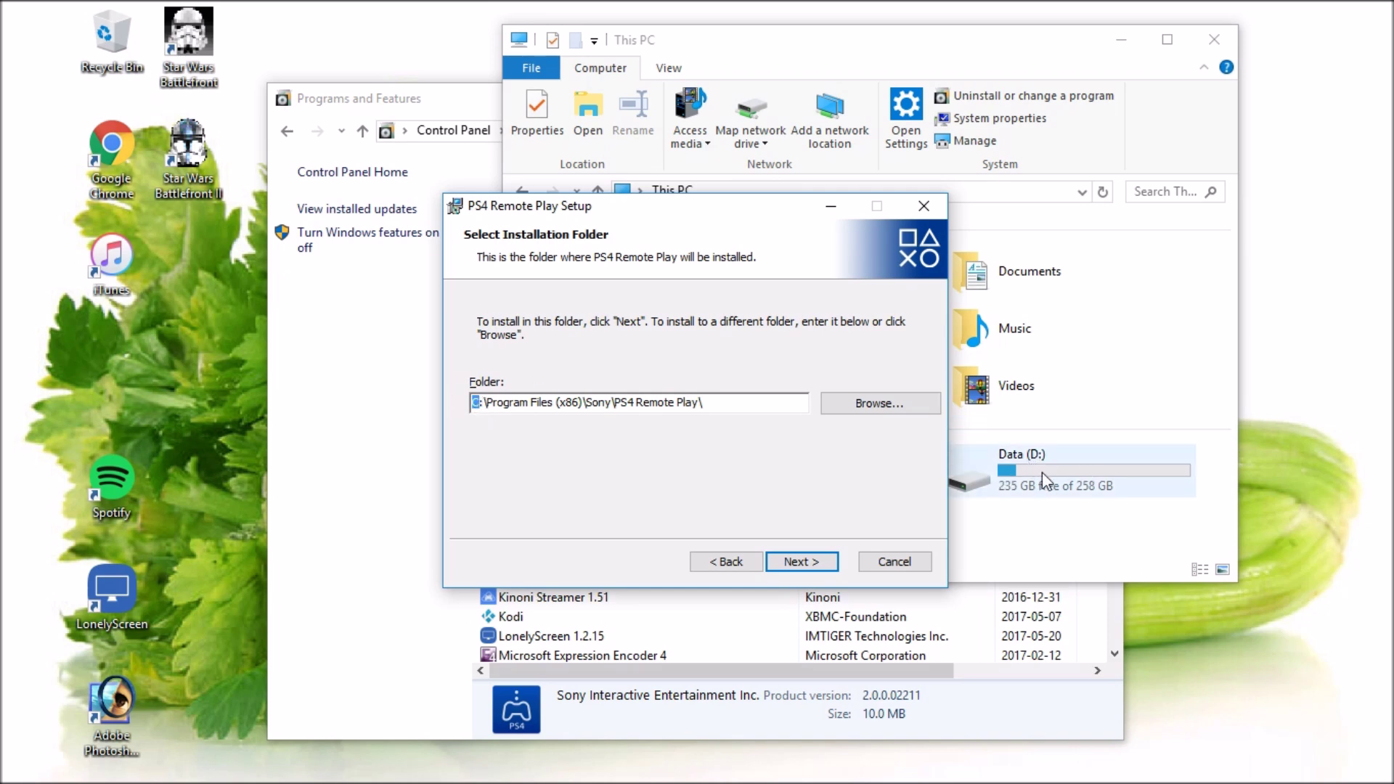
{"action": "key", "text": "BackSpace"}
{"action": "type", "text": "D"}
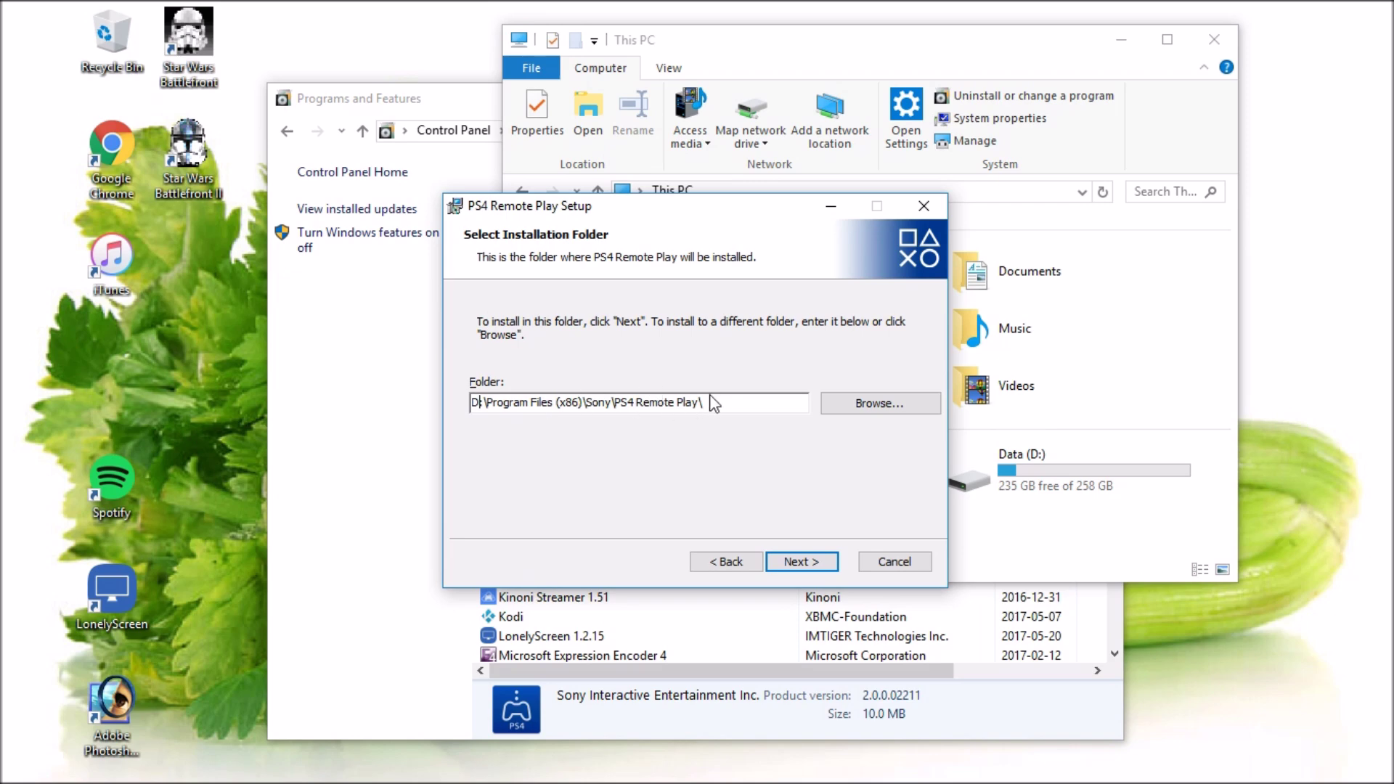
- Accept the chosen folder, install PS4 Remote Play and finish the setup wizard
{"action": "left_click", "coordinate": [809, 565]}
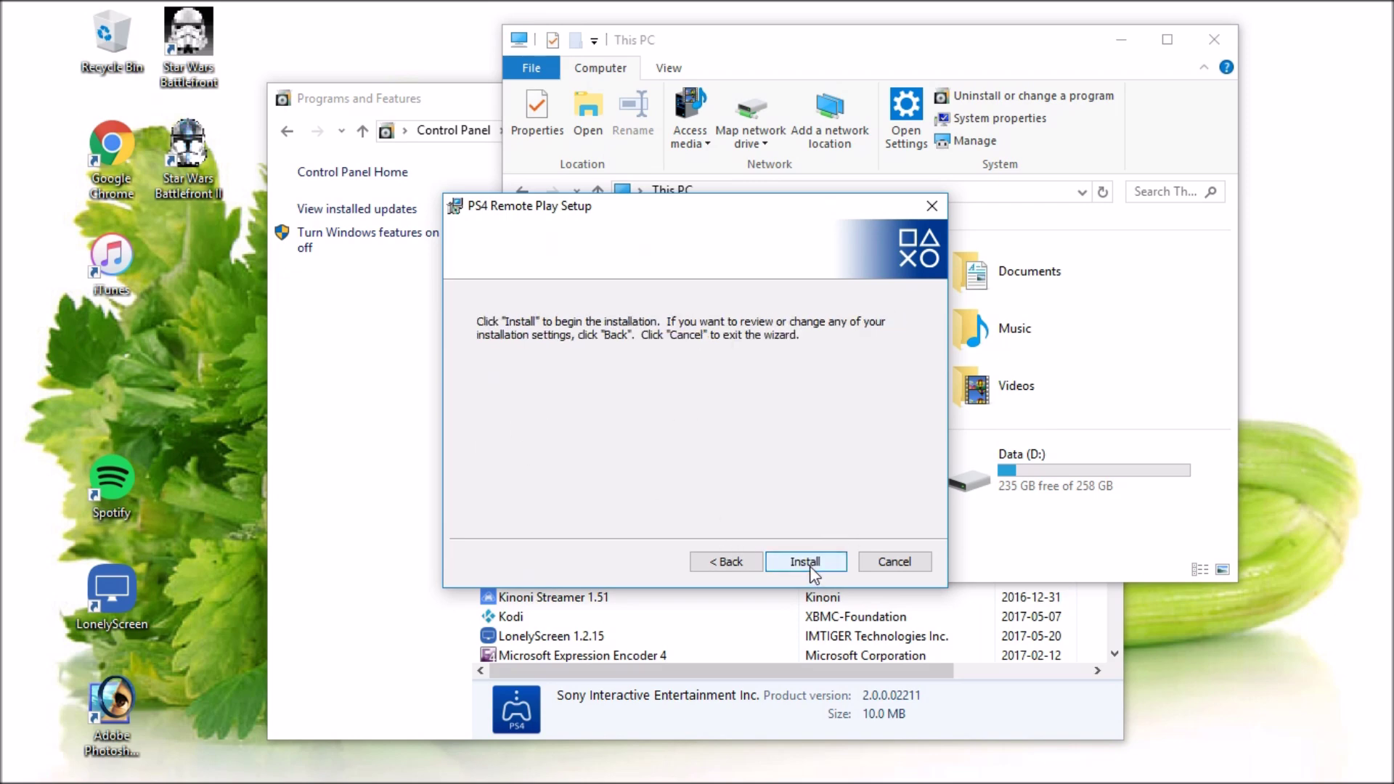
{"action": "left_click", "coordinate": [811, 563]}
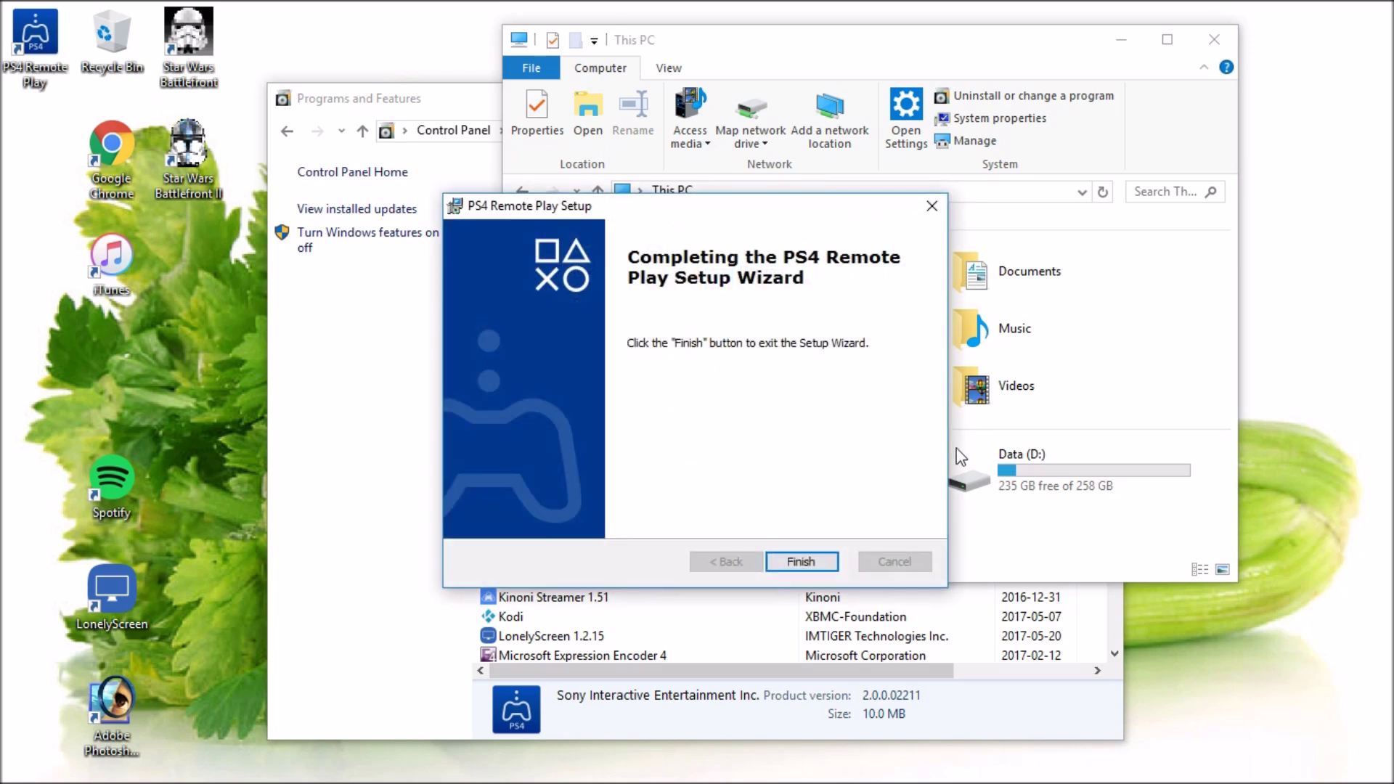
{"action": "left_click", "coordinate": [802, 565]}
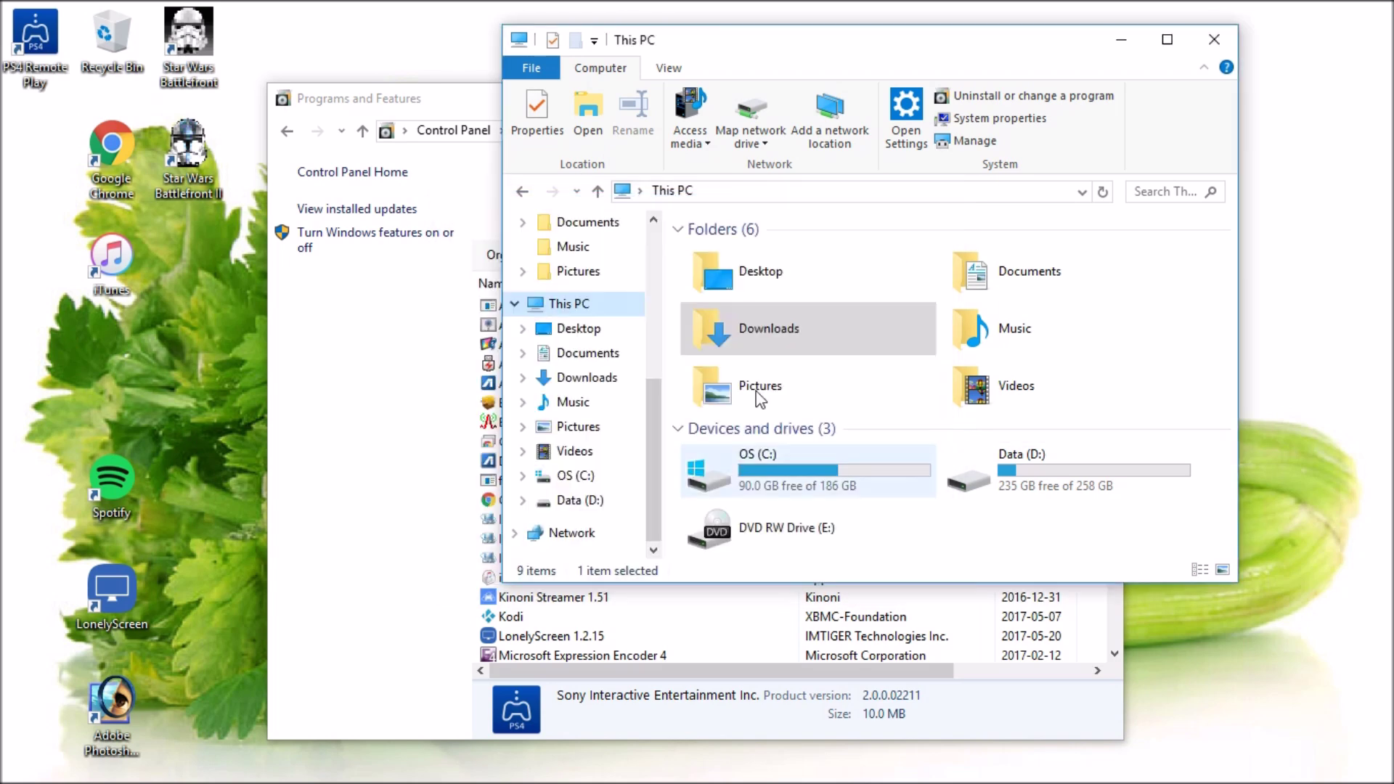
- Minimise File Explorer, refresh the Programs and Features list and look for the PS4 Remote Play entry
{"action": "left_click", "coordinate": [1125, 42]}
{"action": "scroll", "coordinate": [593, 406], "scroll_direction": "down", "scroll_amount": 10}
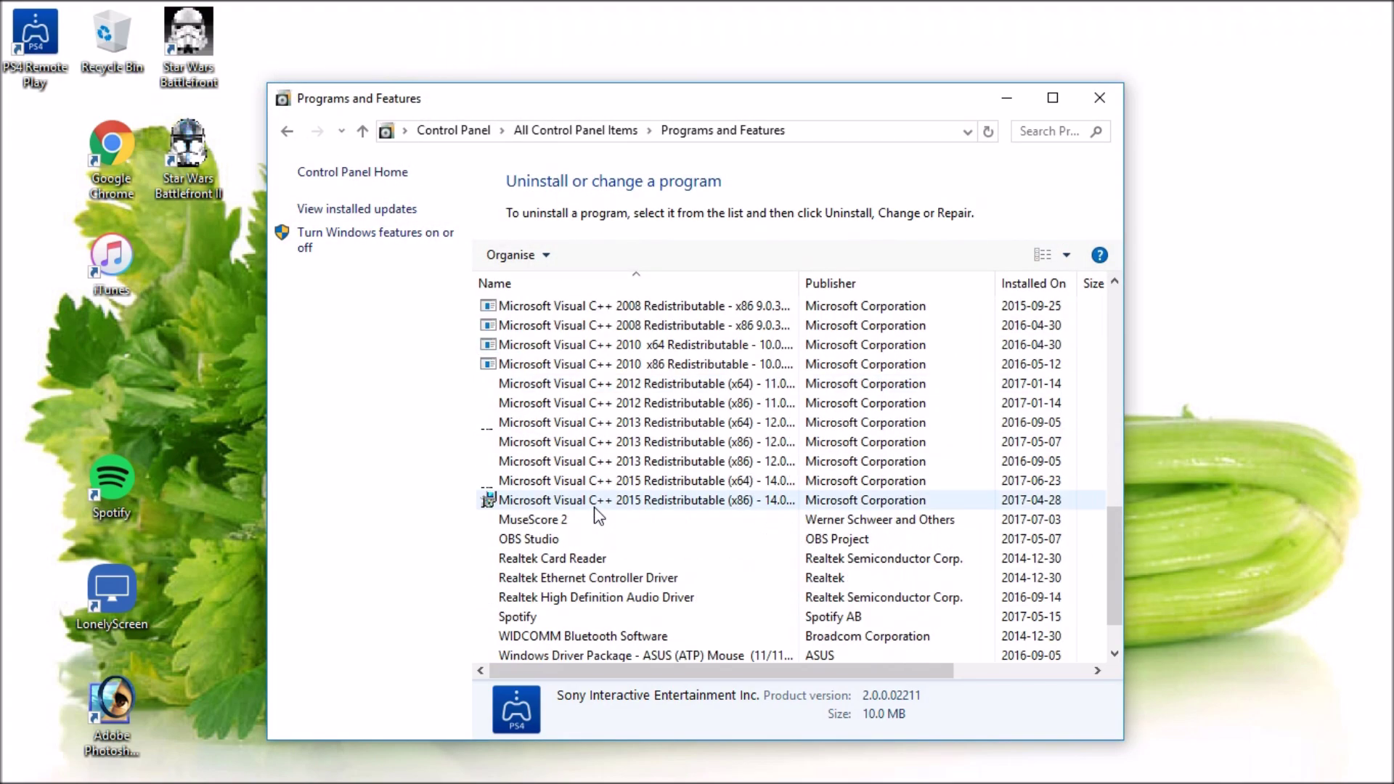
{"action": "left_click", "coordinate": [989, 132]}
{"action": "scroll", "coordinate": [526, 573], "scroll_direction": "down", "scroll_amount": 10}
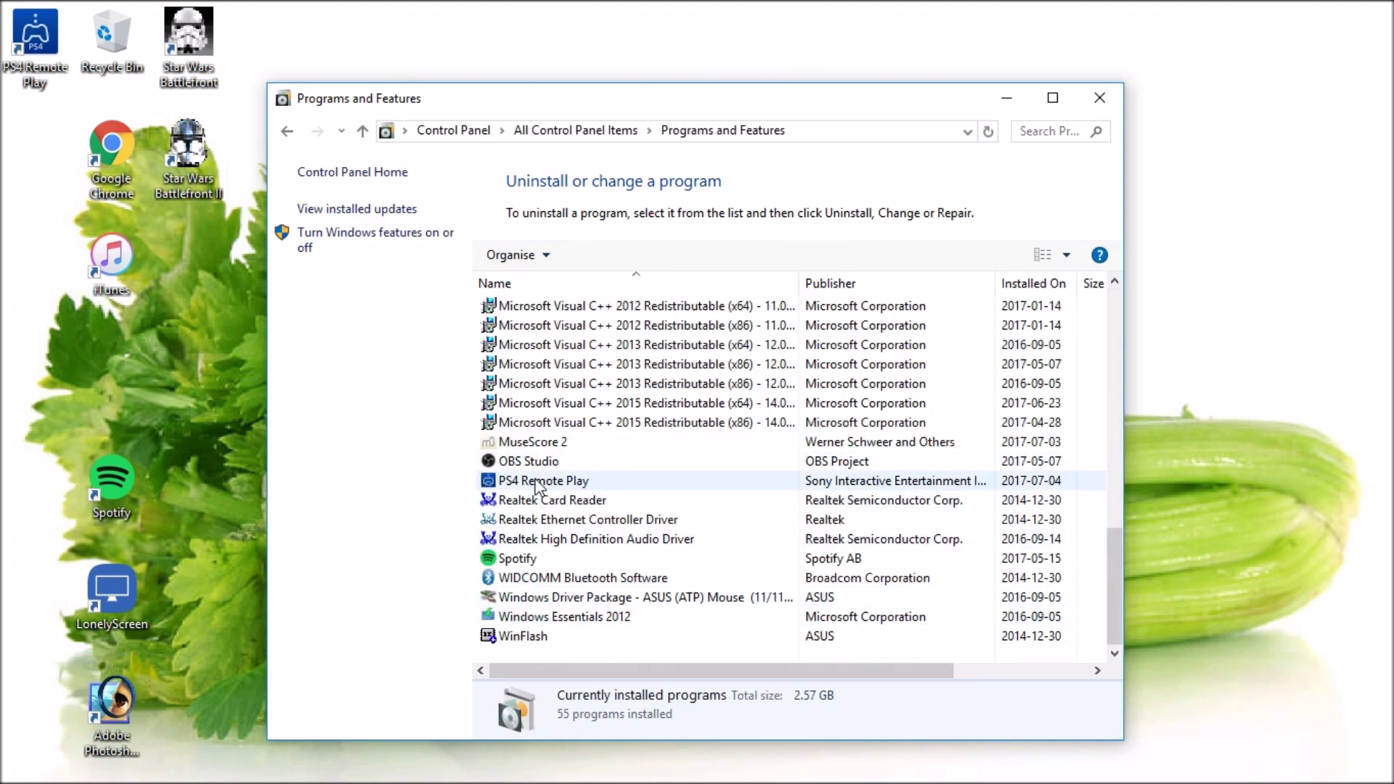
- Minimise Programs and Features and move the PS4 Remote Play desktop shortcut into the gap between iTunes and Spotify
{"action": "left_click", "coordinate": [1007, 98]}
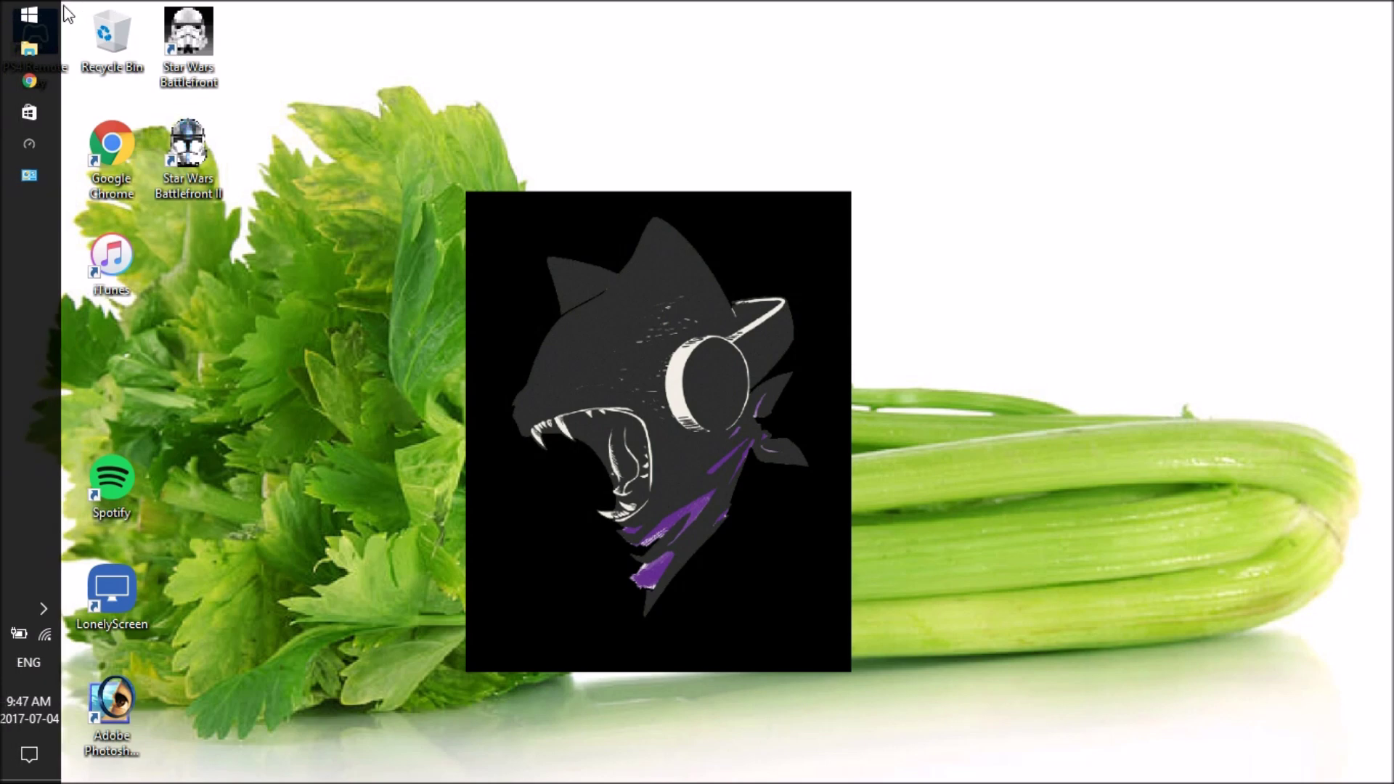
{"action": "left_click_drag", "start_coordinate": [64, 58], "coordinate": [126, 402]}
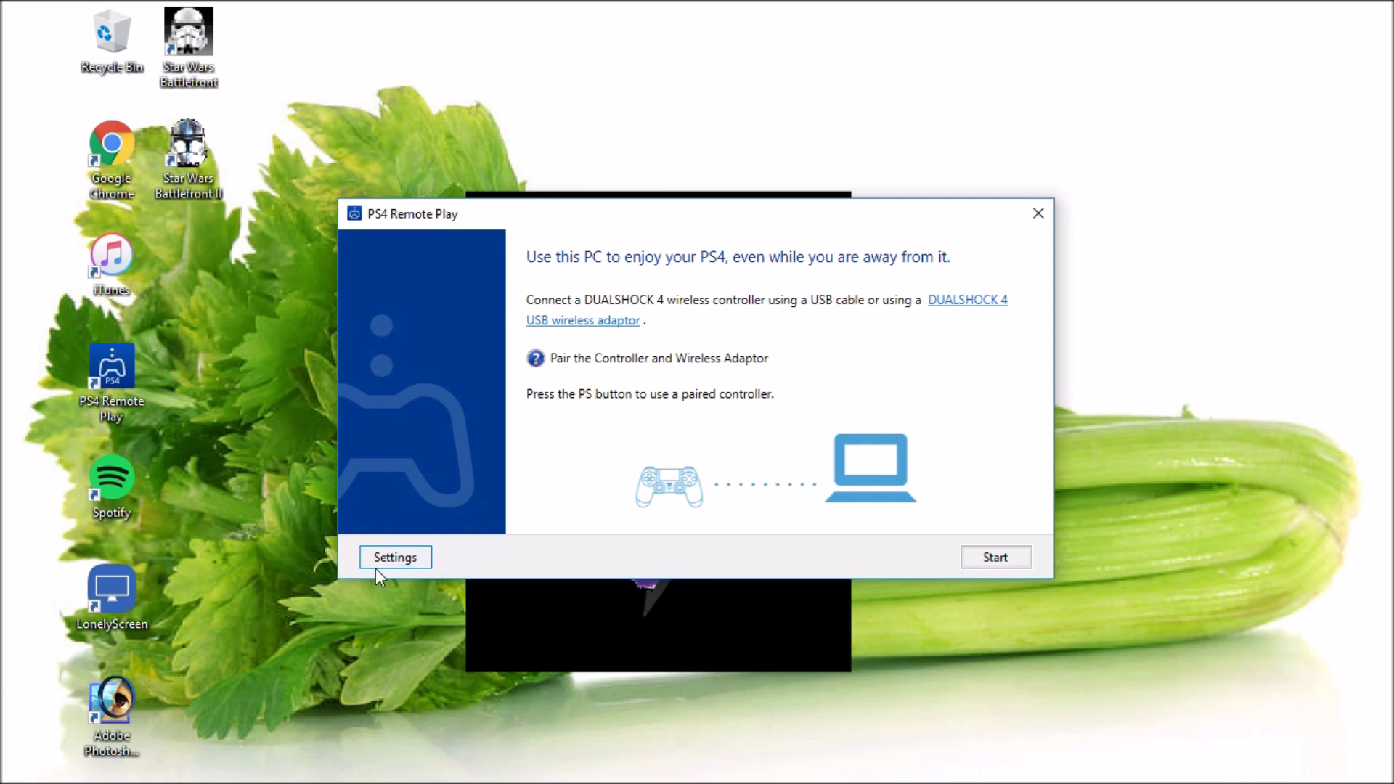
- Sign in to PlayStation Network in the PS4 Remote Play settings and confirm the settings
{"action": "left_click", "coordinate": [393, 561]}
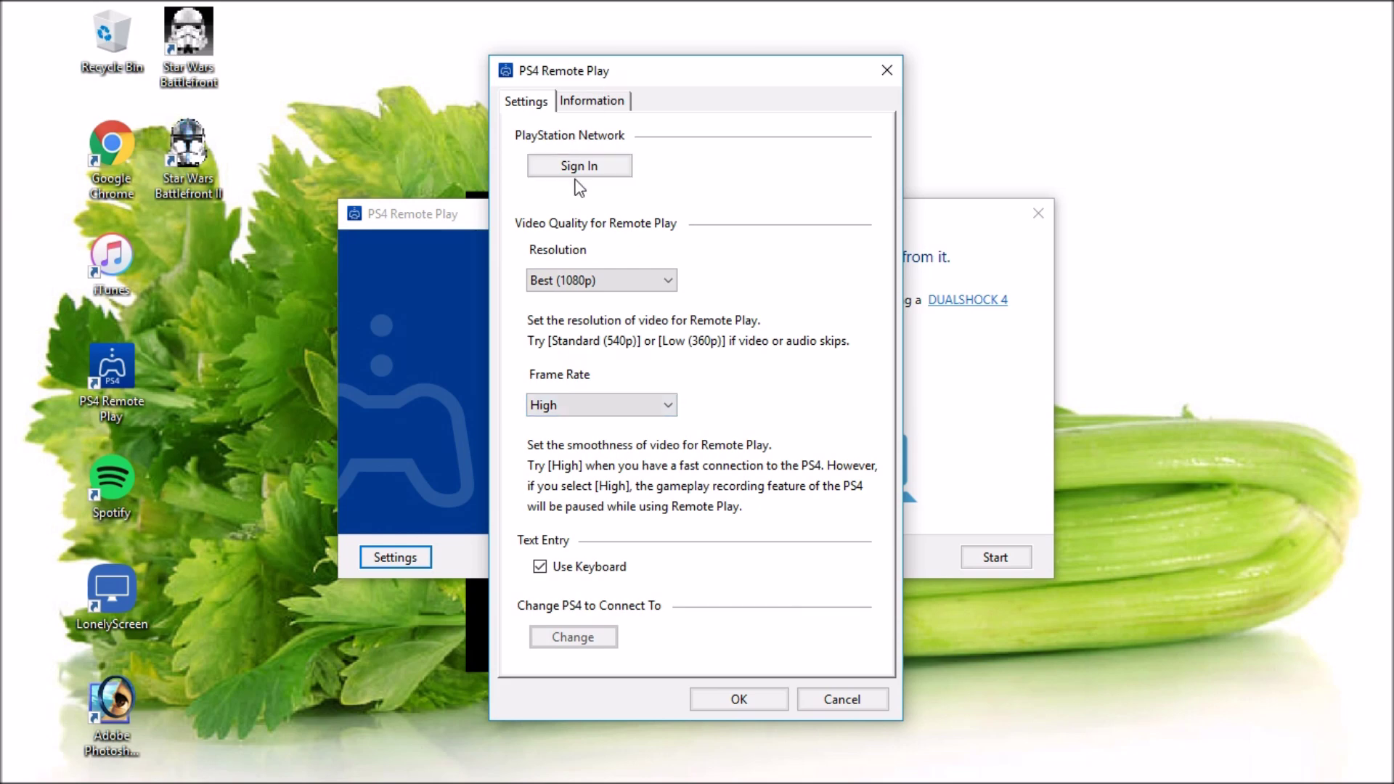
{"action": "left_click", "coordinate": [579, 167]}
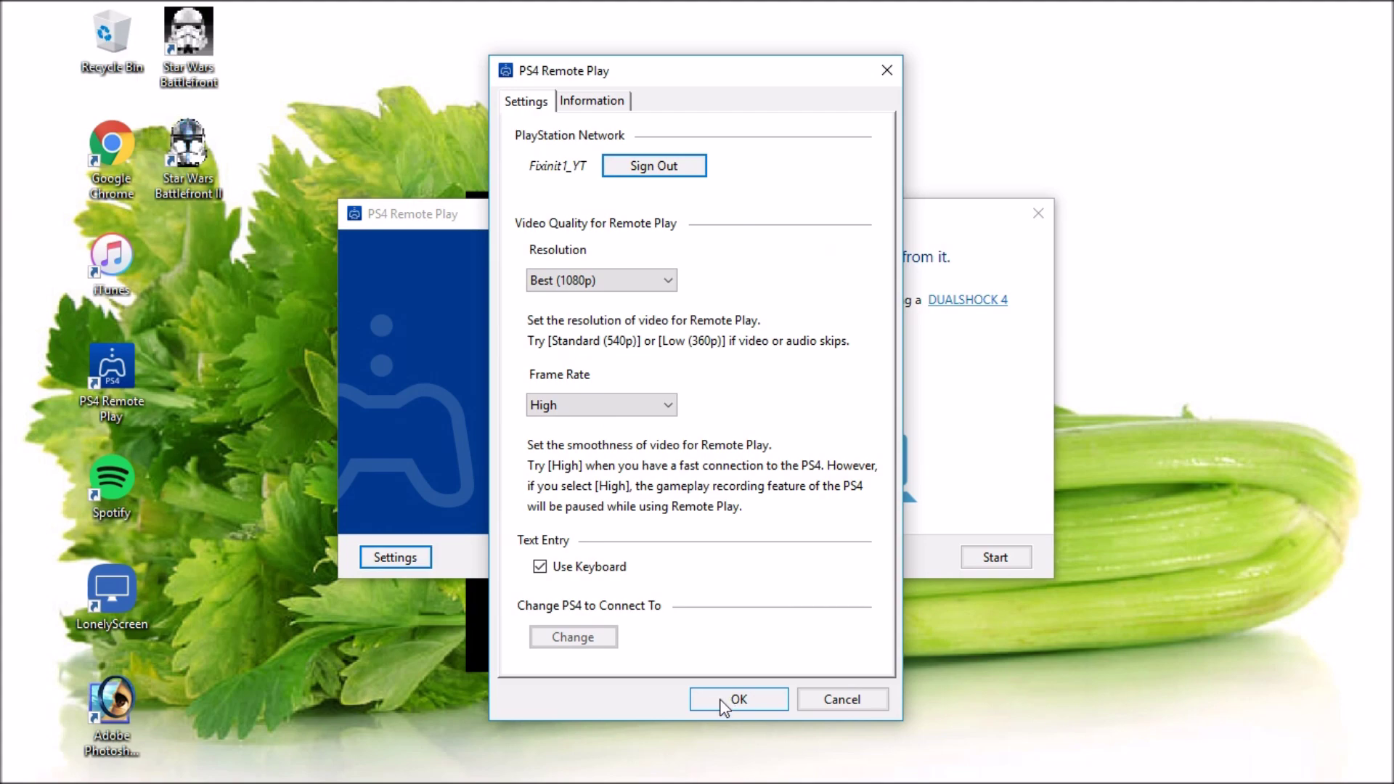
{"action": "left_click", "coordinate": [752, 700]}
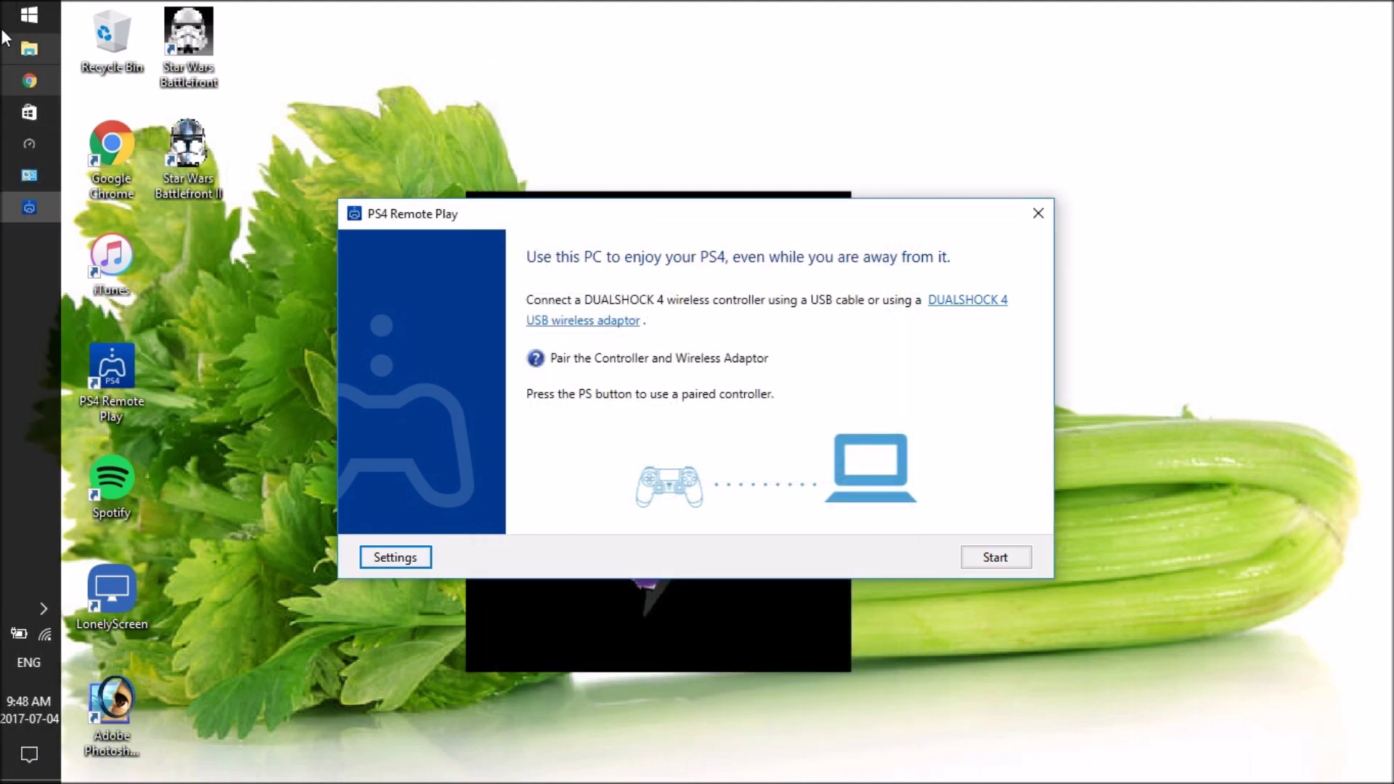
- Inspect the installed files in Program Files (x86)\Sony\PS4 Remote Play on the Data (D:) drive using File Explorer
{"action": "left_click", "coordinate": [9, 43]}
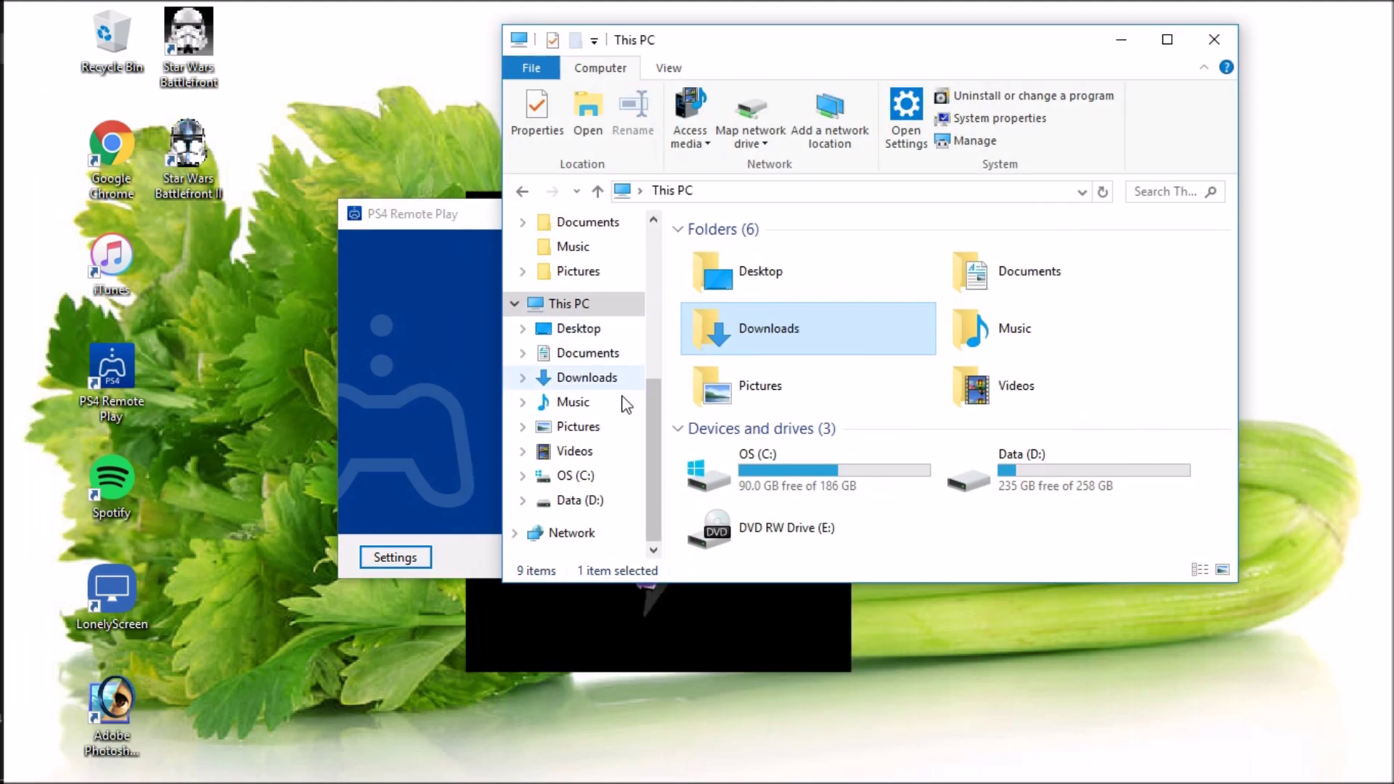
{"action": "double_click", "coordinate": [1065, 485]}
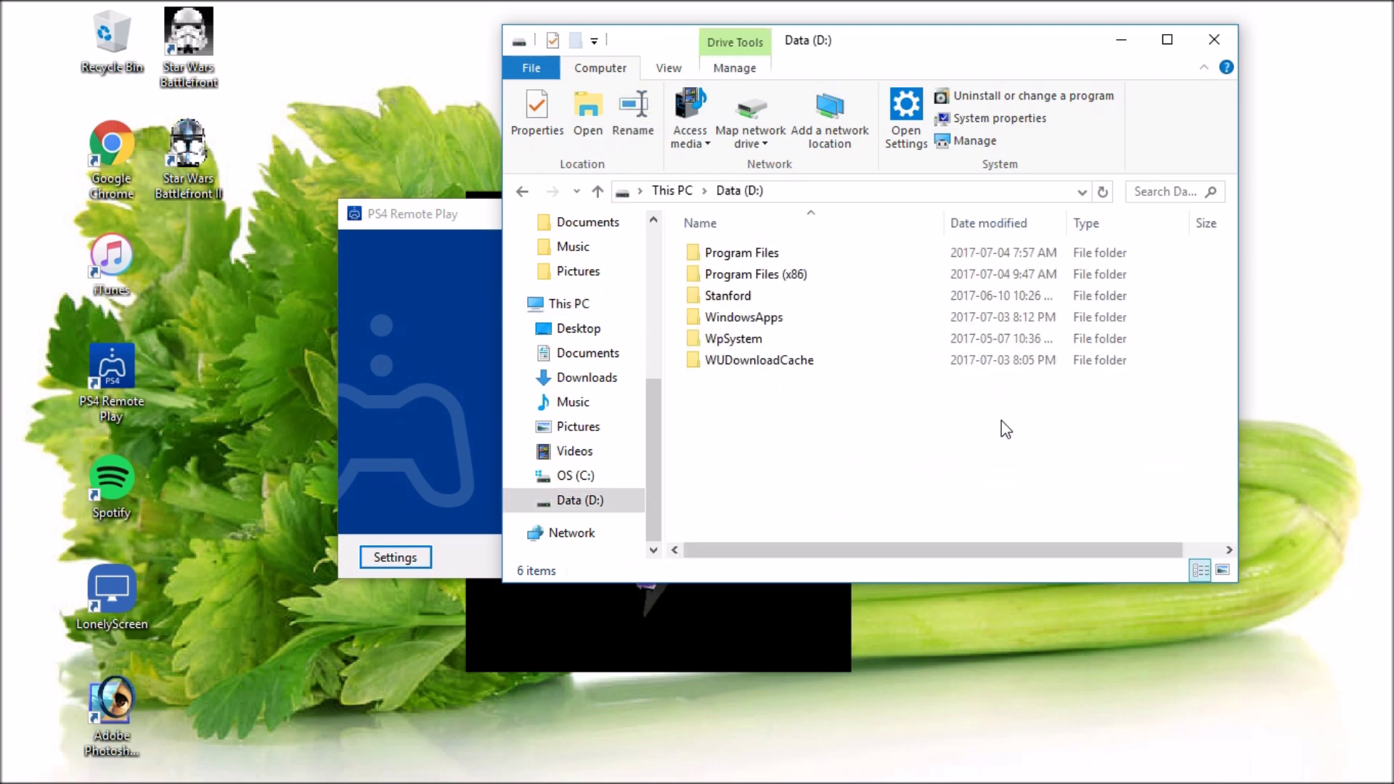
{"action": "double_click", "coordinate": [703, 276]}
{"action": "double_click", "coordinate": [756, 383]}
{"action": "left_click", "coordinate": [768, 254]}
{"action": "double_click", "coordinate": [768, 255]}
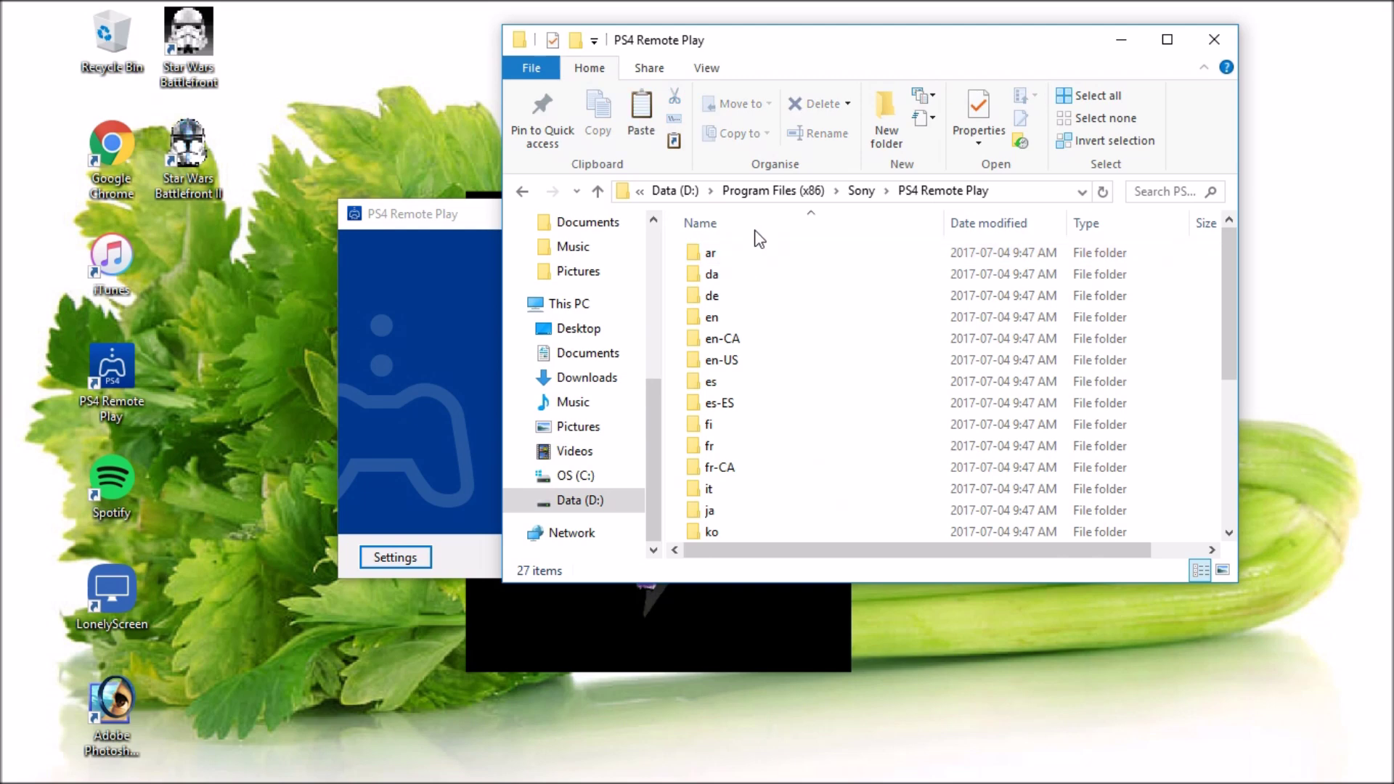
{"action": "scroll", "coordinate": [780, 407], "scroll_direction": "down", "scroll_amount": 5}
{"action": "scroll", "coordinate": [785, 465], "scroll_direction": "up", "scroll_amount": 5}
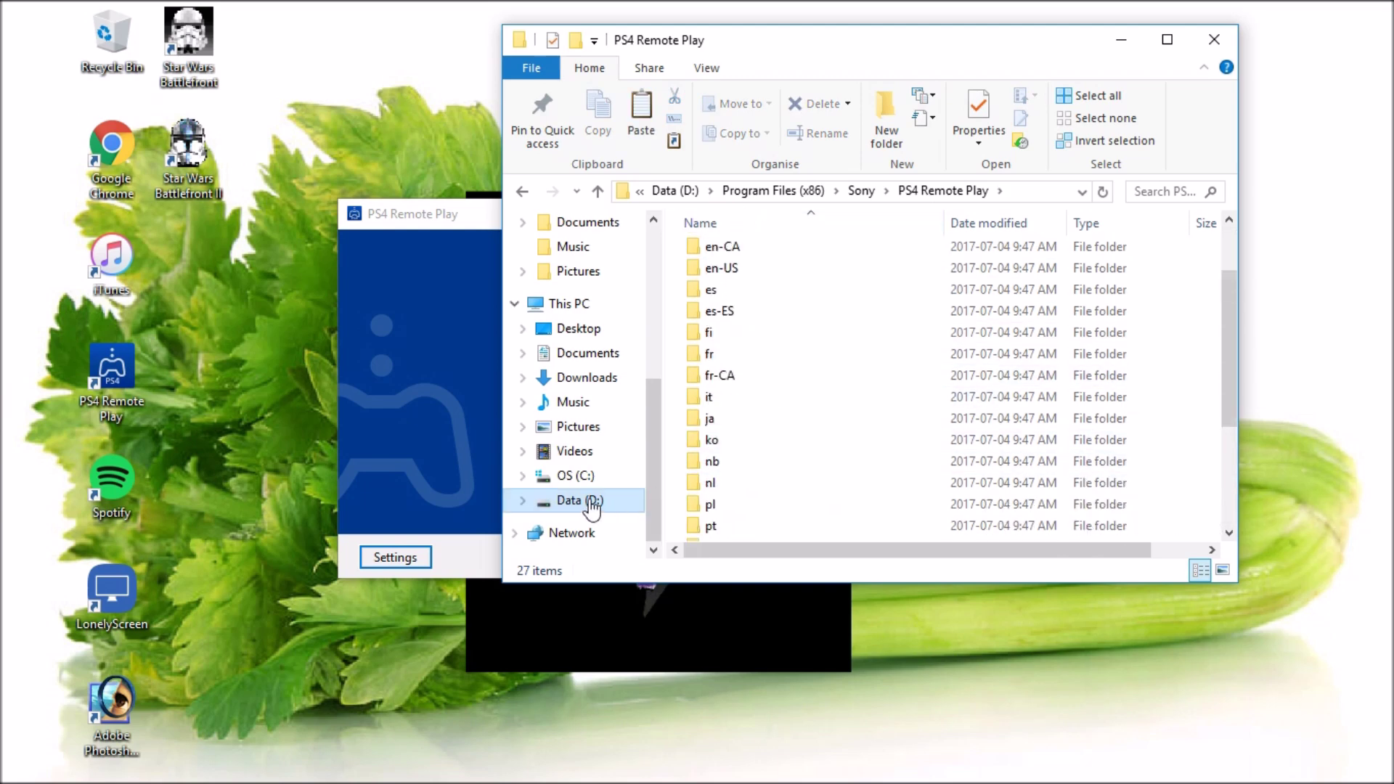
- Check Program Files (x86) on the OS (C:) drive for a Sony folder, and return to the Data (D:) drive root
{"action": "left_click", "coordinate": [576, 476]}
{"action": "double_click", "coordinate": [761, 341]}
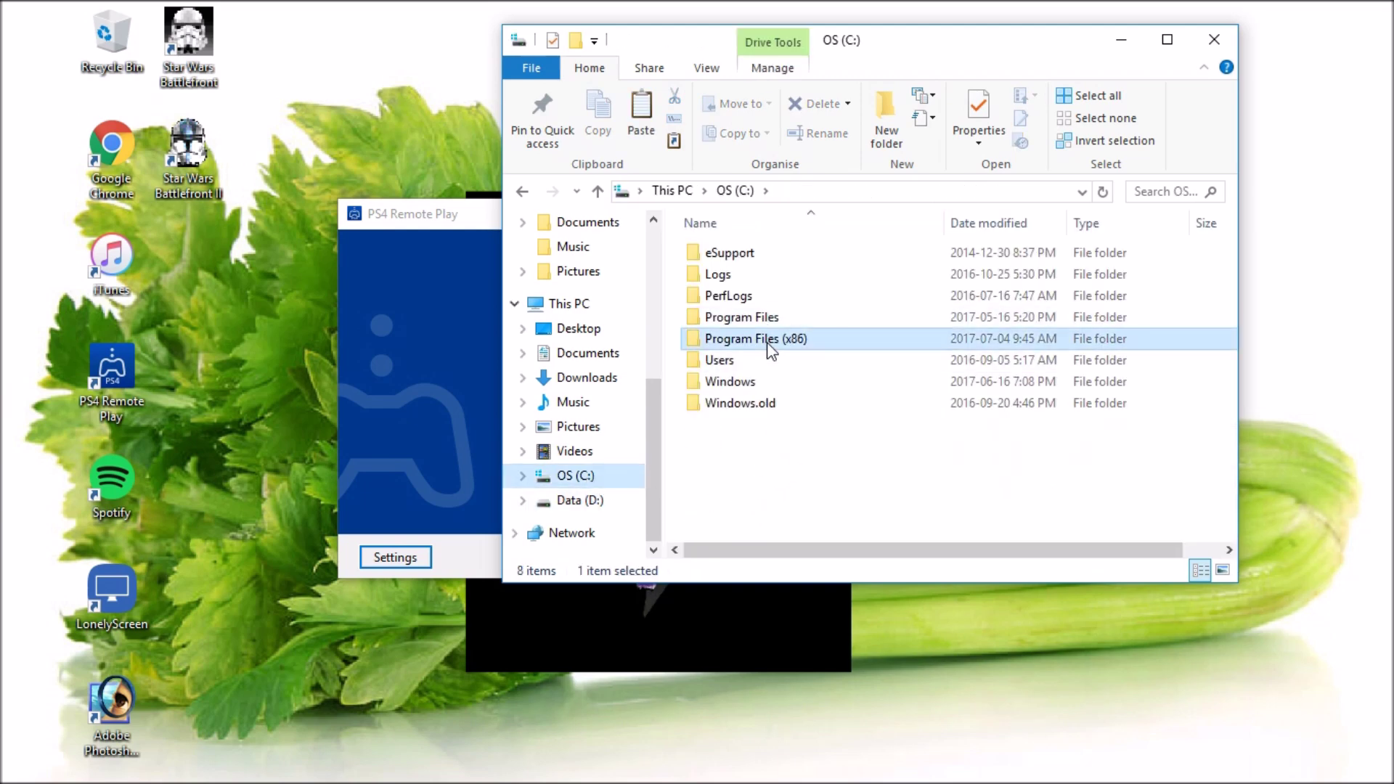
{"action": "scroll", "coordinate": [771, 378], "scroll_direction": "down", "scroll_amount": 4}
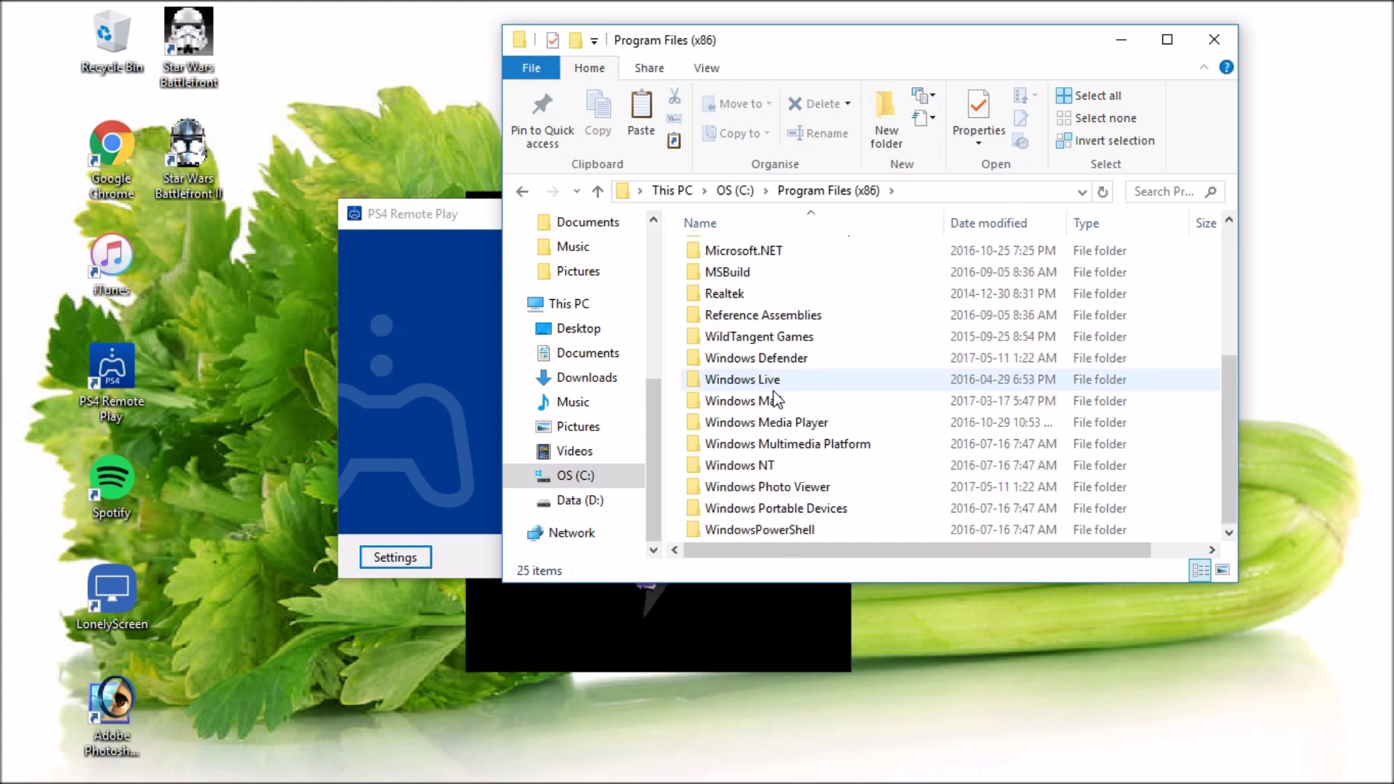
{"action": "scroll", "coordinate": [782, 530], "scroll_direction": "up", "scroll_amount": 4}
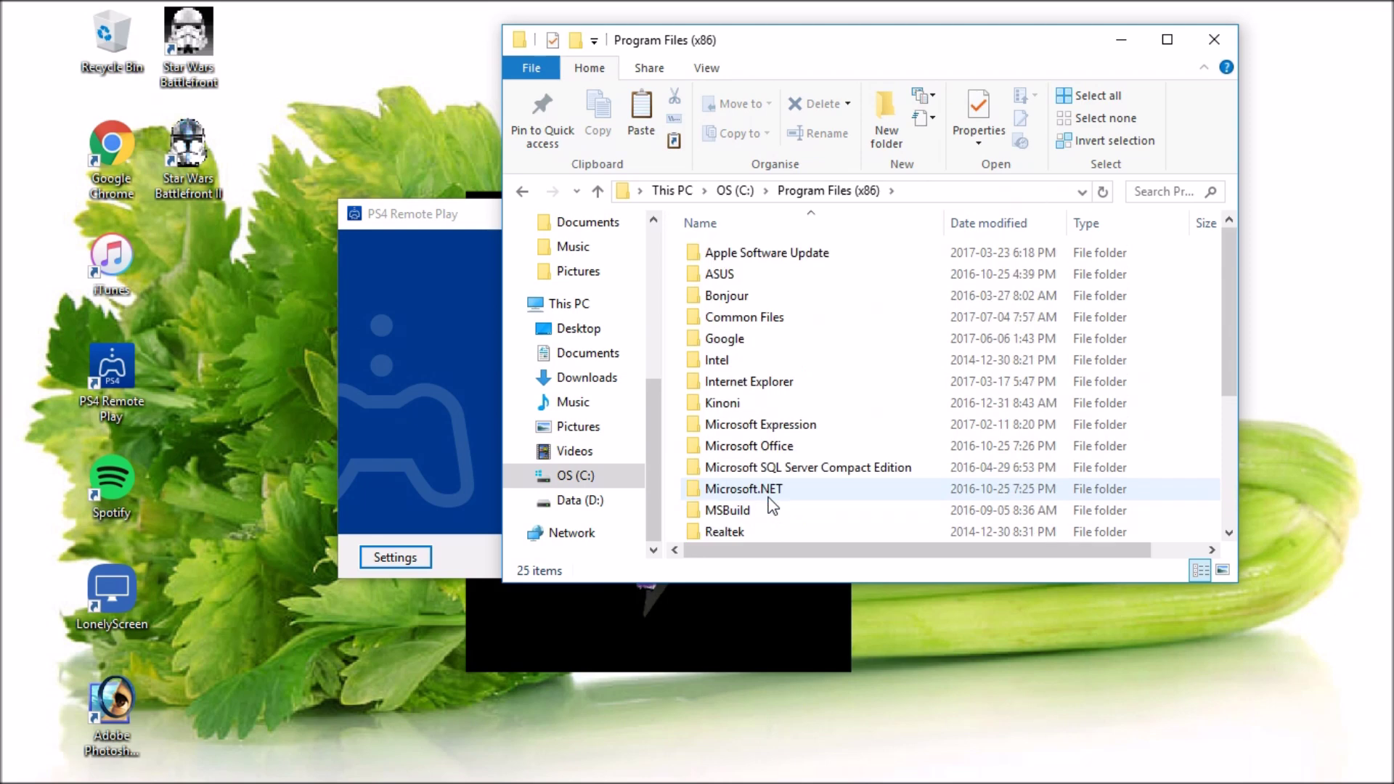
{"action": "left_click", "coordinate": [603, 501]}
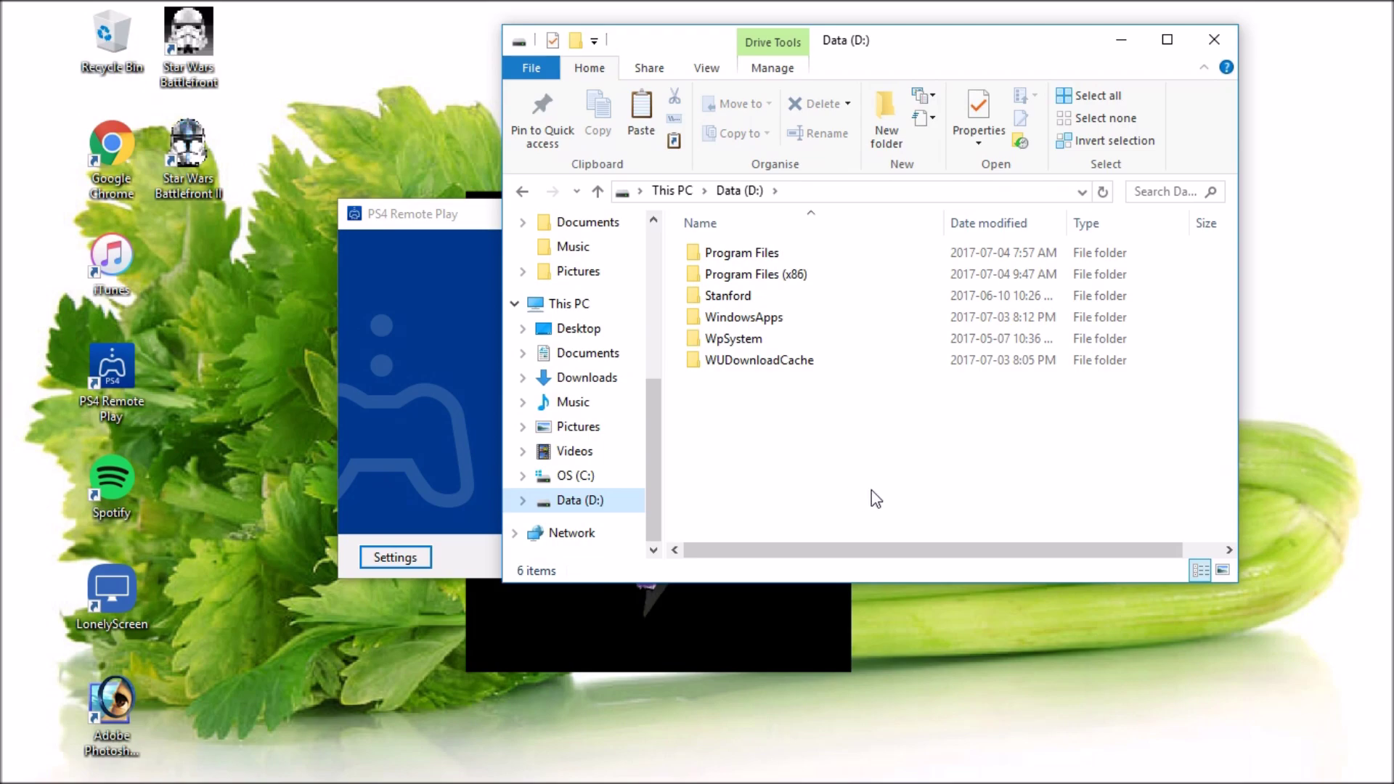